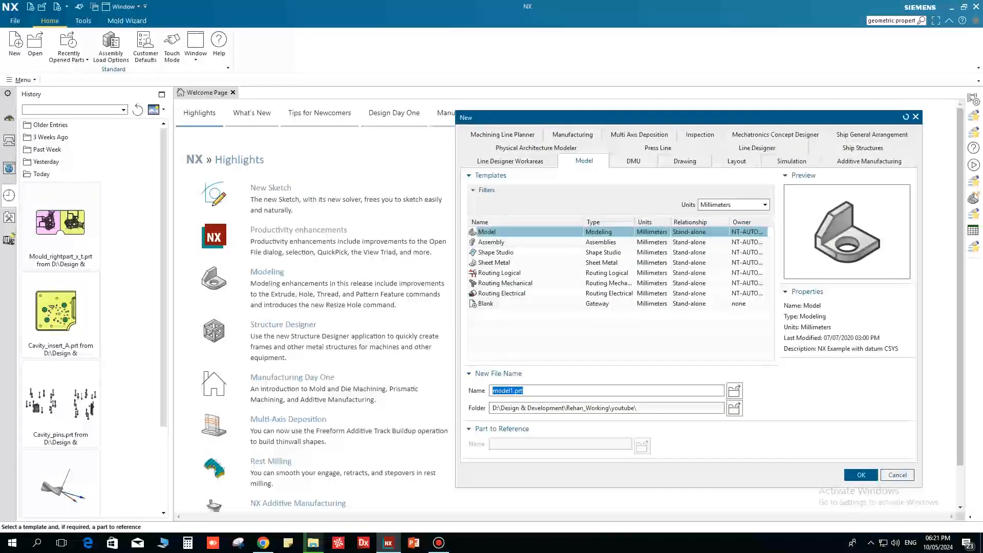
# Create a new part from the Model template in millimetres, keeping the file name model1.prt
pyautogui.click(733, 205)
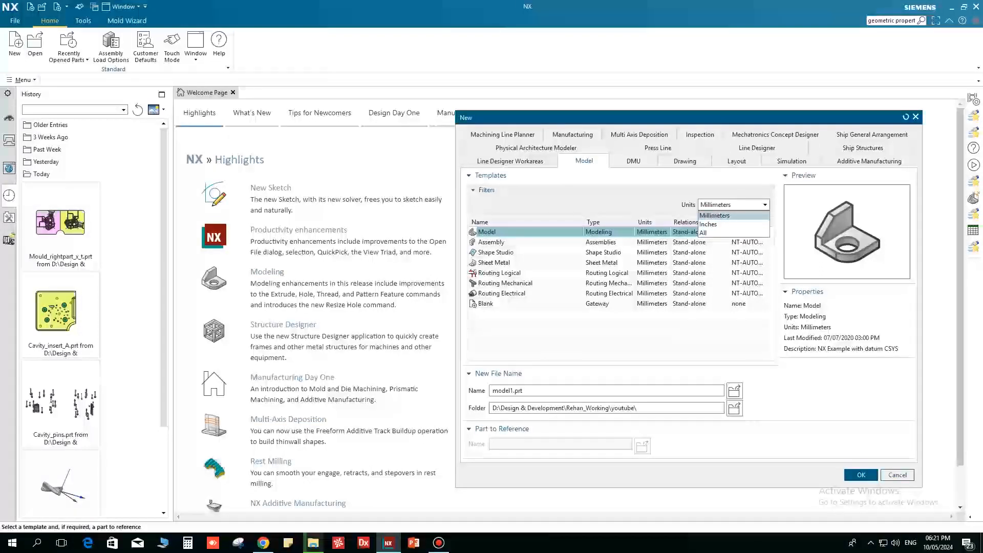
pyautogui.click(733, 215)
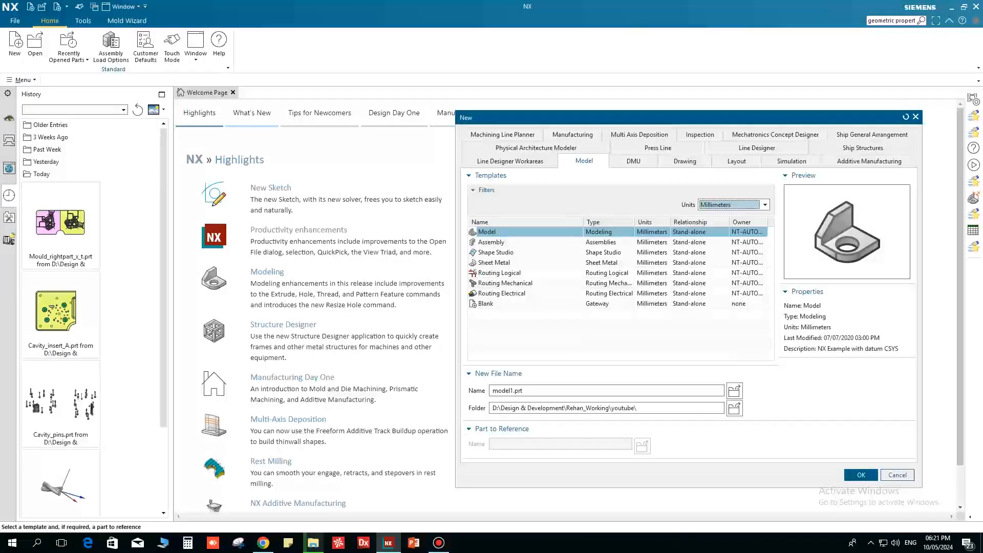
pyautogui.click(861, 475)
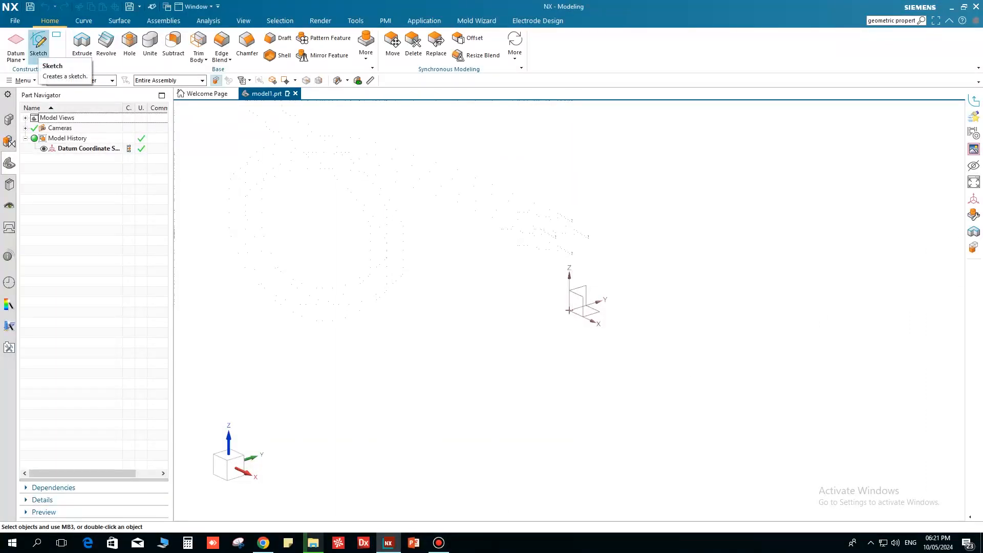
# Create a sketch on the XY plane of the datum coordinate system and exit the Profile command
pyautogui.click(39, 43)
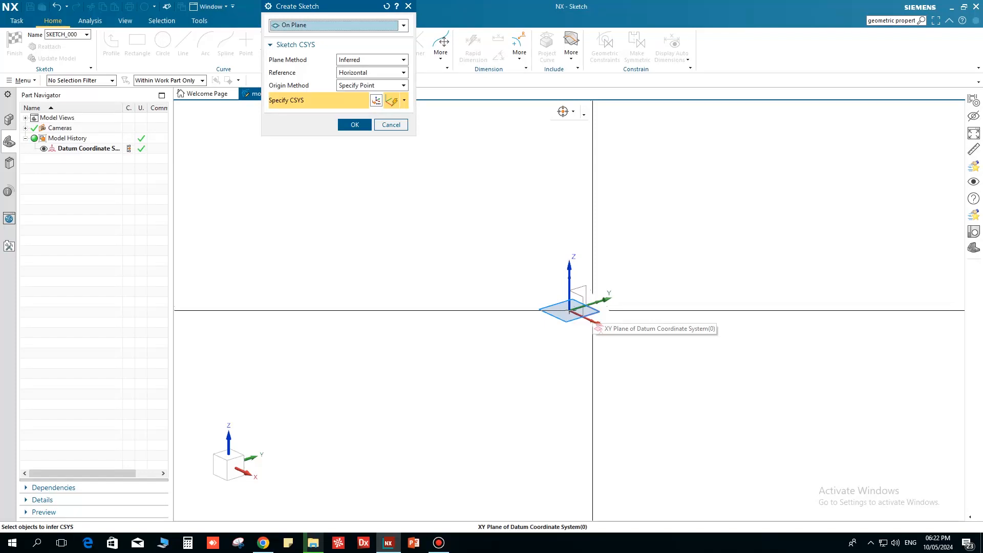
pyautogui.click(592, 309)
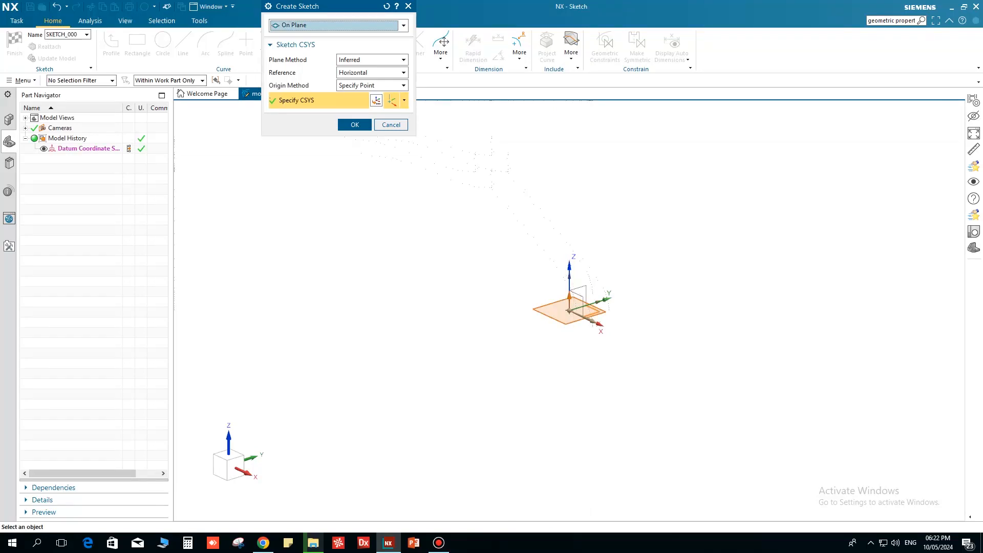
pyautogui.click(354, 124)
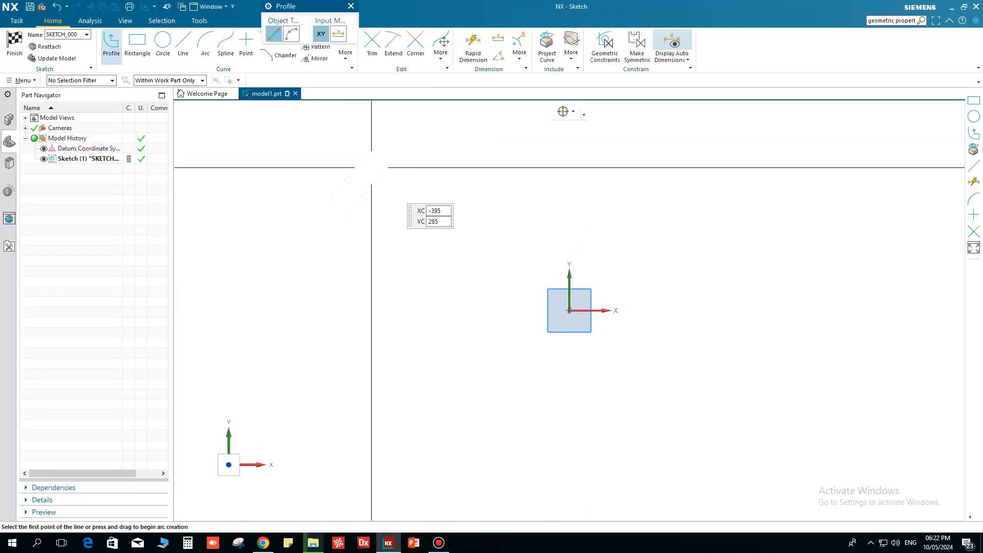
pyautogui.moveTo(311, 11); pyautogui.dragTo(272, 152)
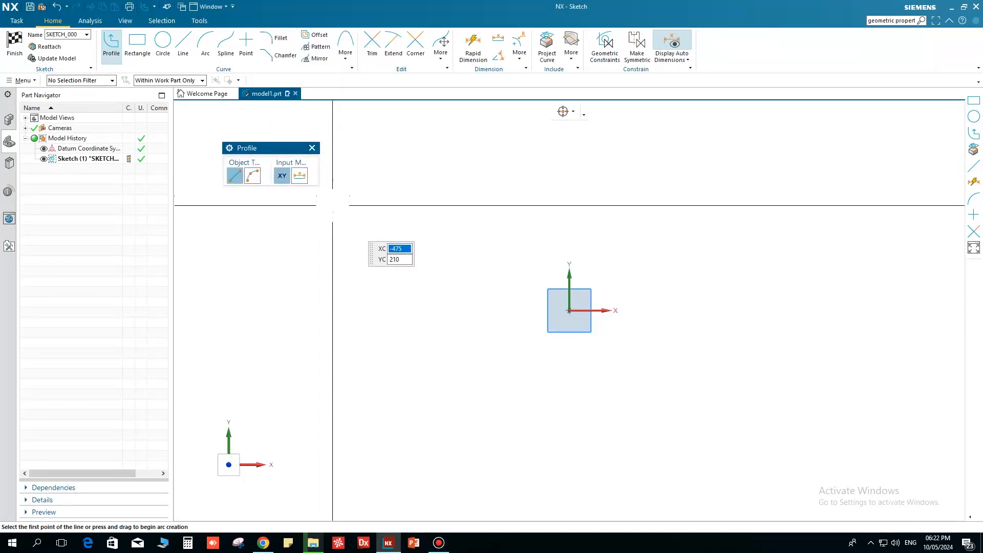
pyautogui.press('Escape')
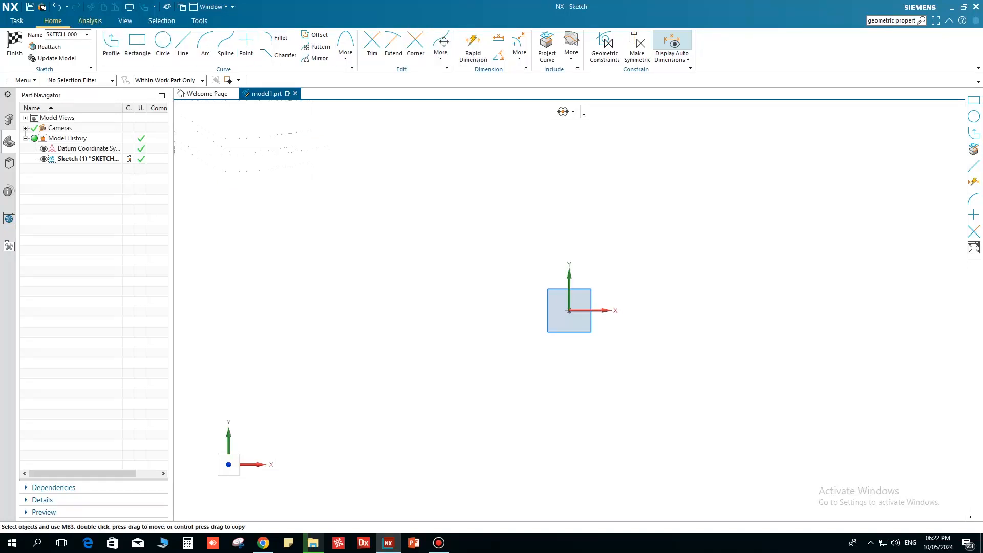
pyautogui.click(21, 81)
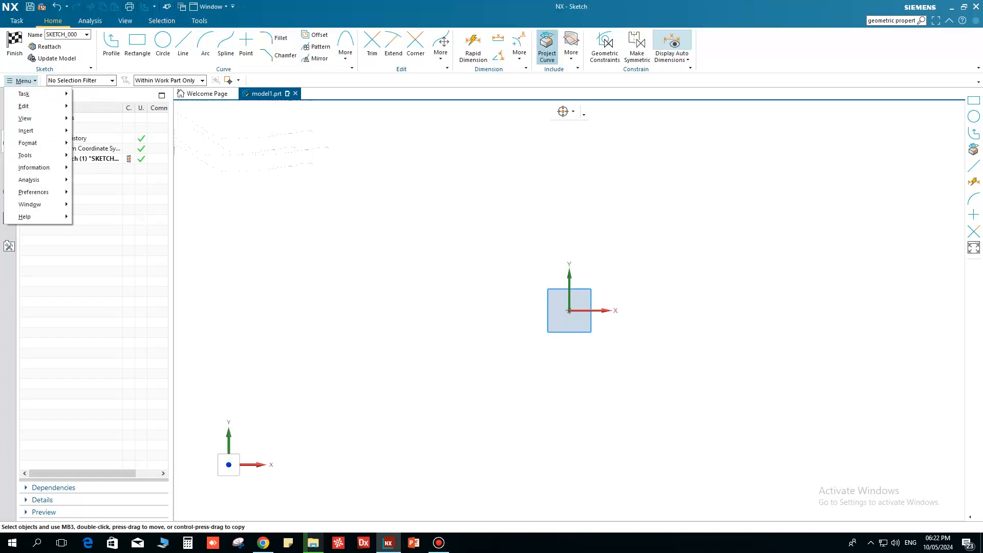
pyautogui.press('Escape')
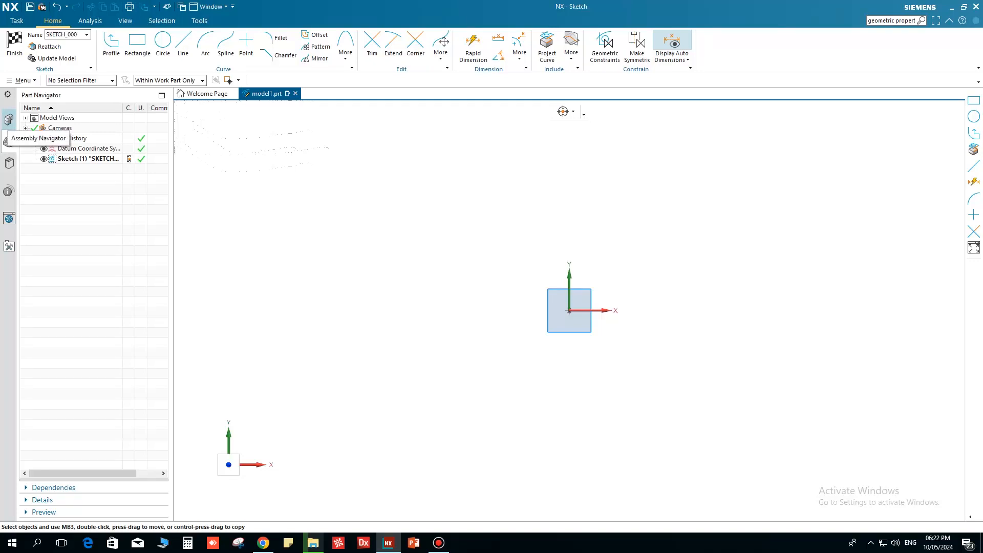
pyautogui.click(9, 119)
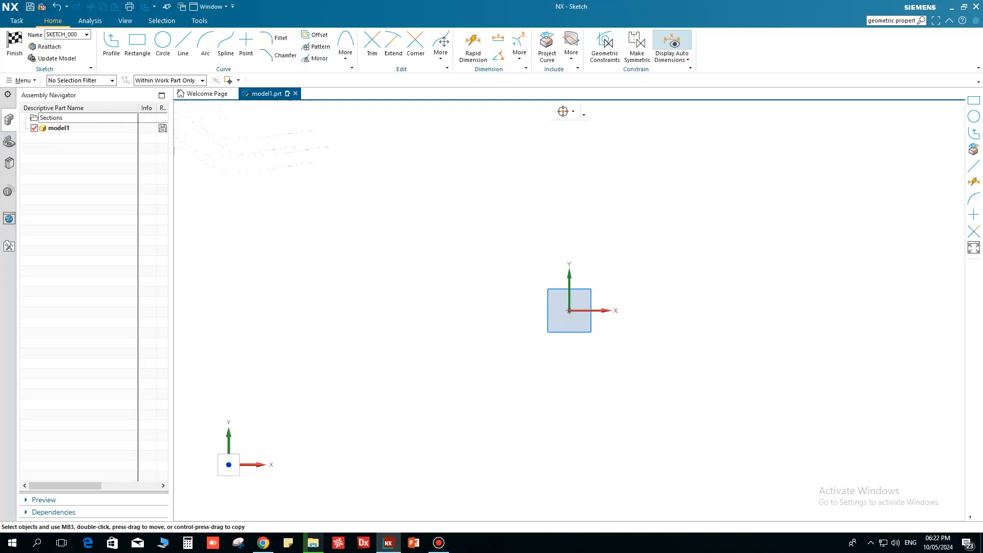
pyautogui.click(8, 141)
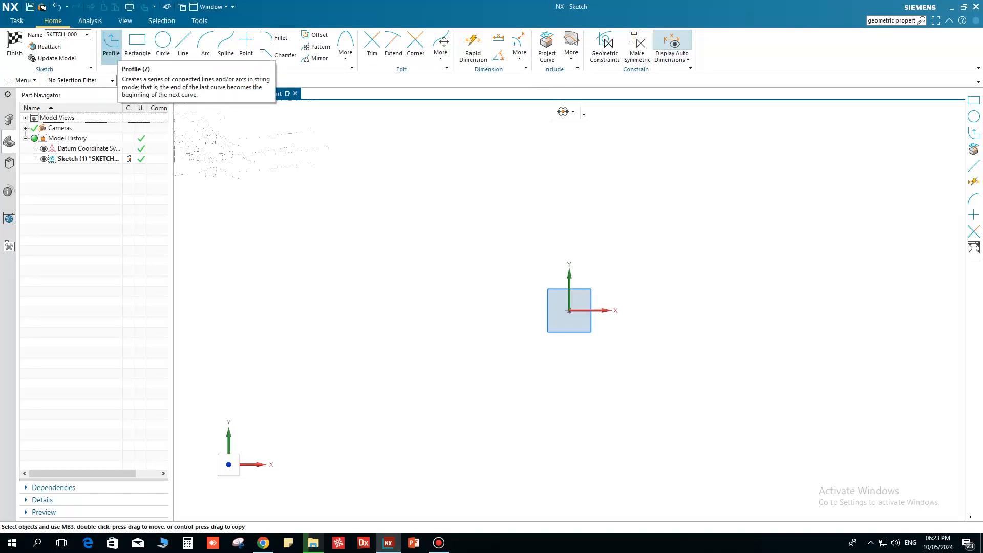
pyautogui.click(111, 45)
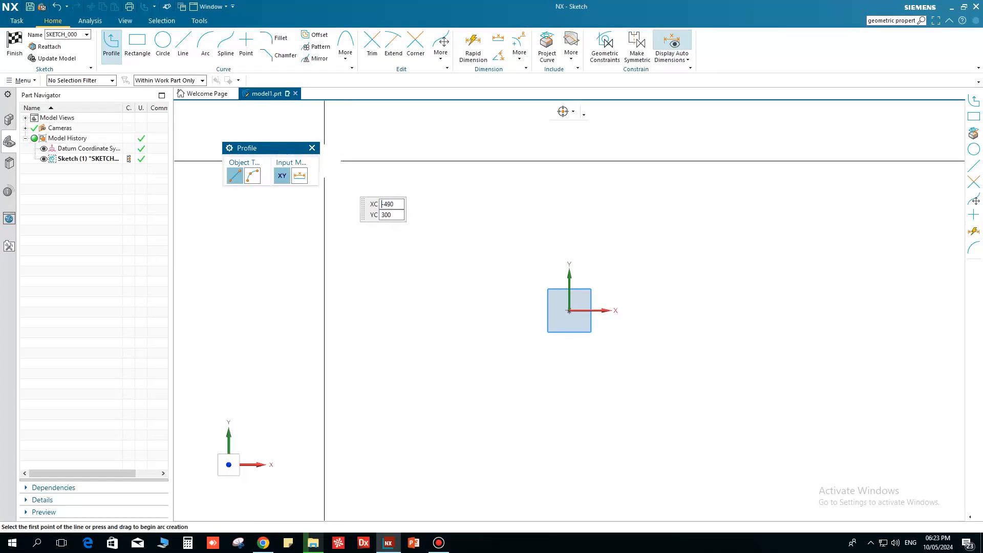
pyautogui.click(312, 148)
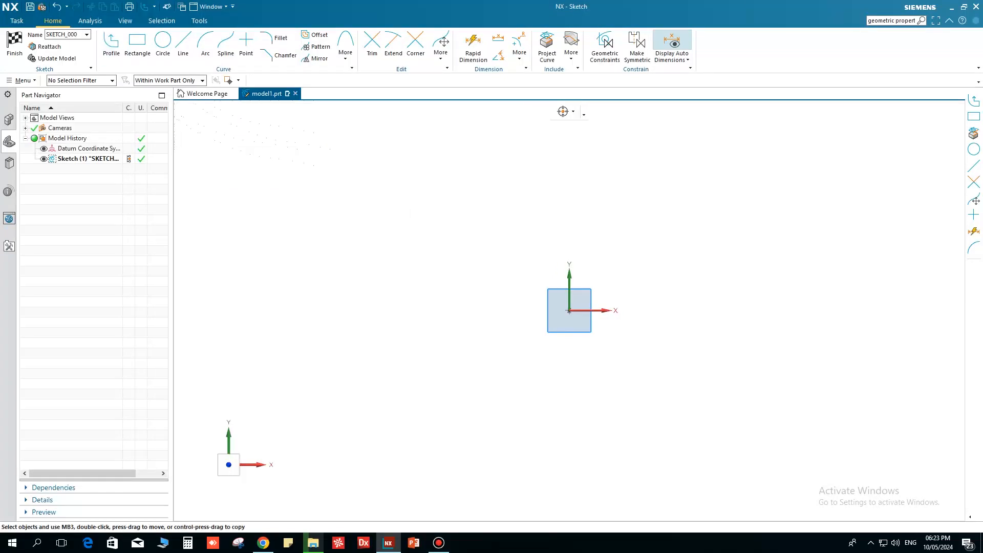
# Draw an open profile of five connected lines around the origin, about 415, 330, 245, 250 and 348 mm long
pyautogui.press('z')
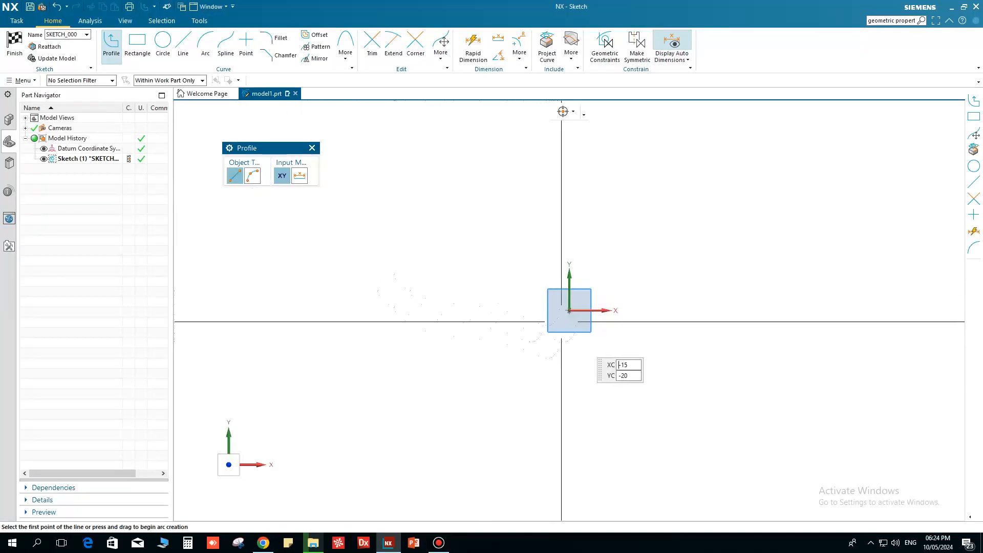
pyautogui.click(350, 215)
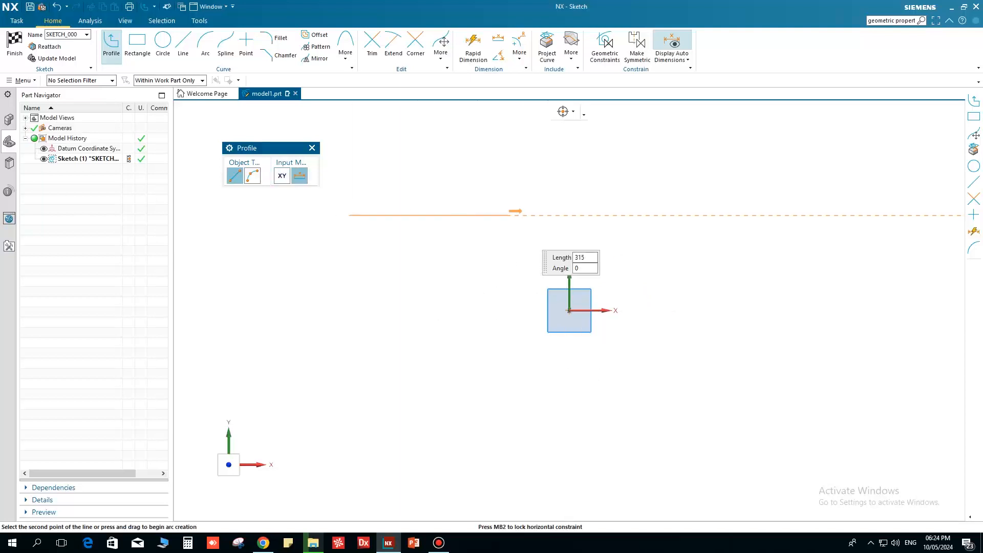
pyautogui.click(556, 215)
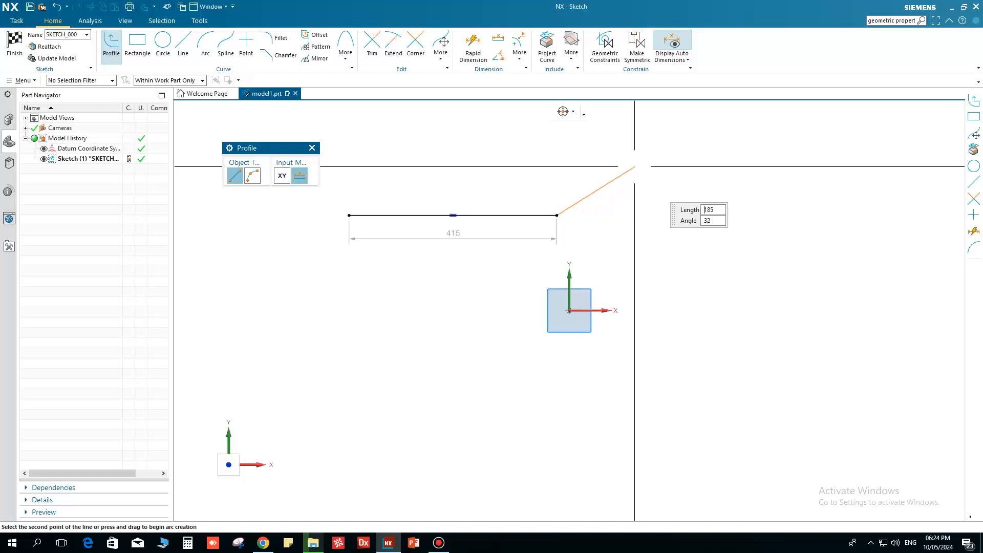
pyautogui.click(721, 202)
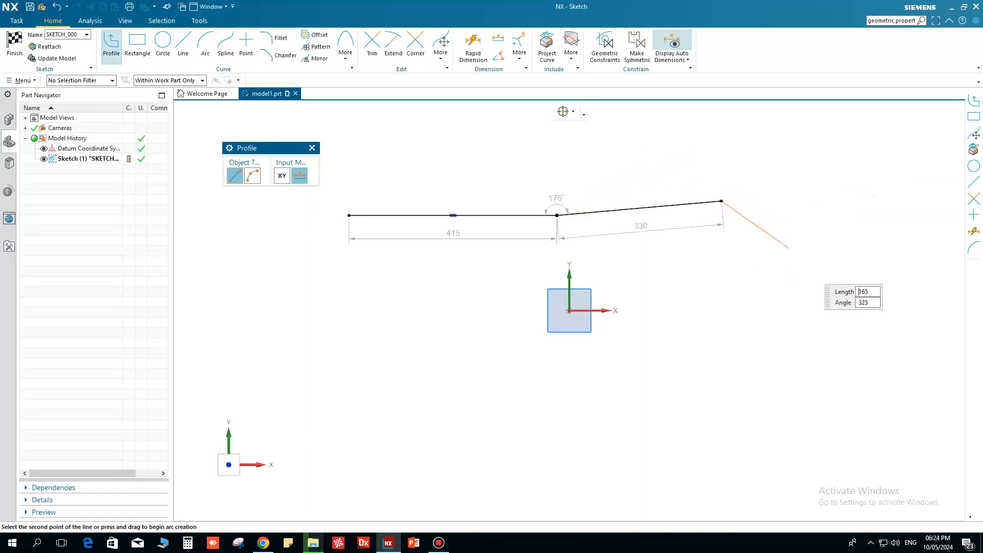
pyautogui.click(700, 322)
pyautogui.click(594, 388)
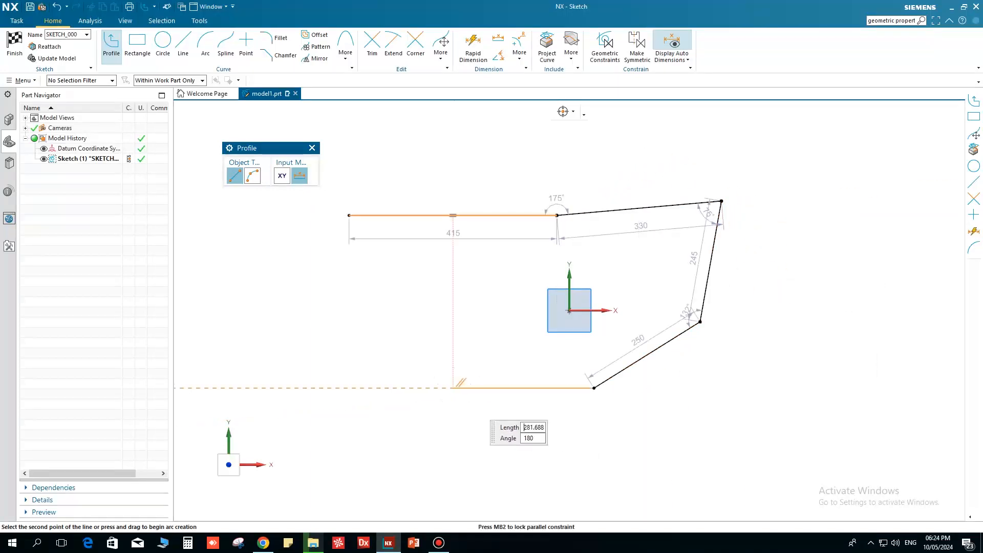
pyautogui.click(433, 322)
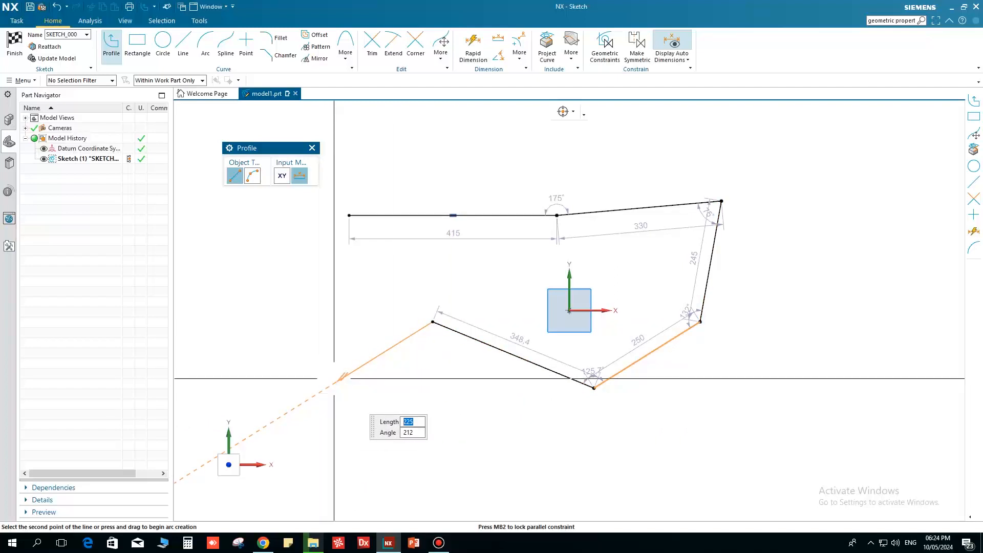
pyautogui.middleClick(334, 378)
pyautogui.middleClick(297, 367)
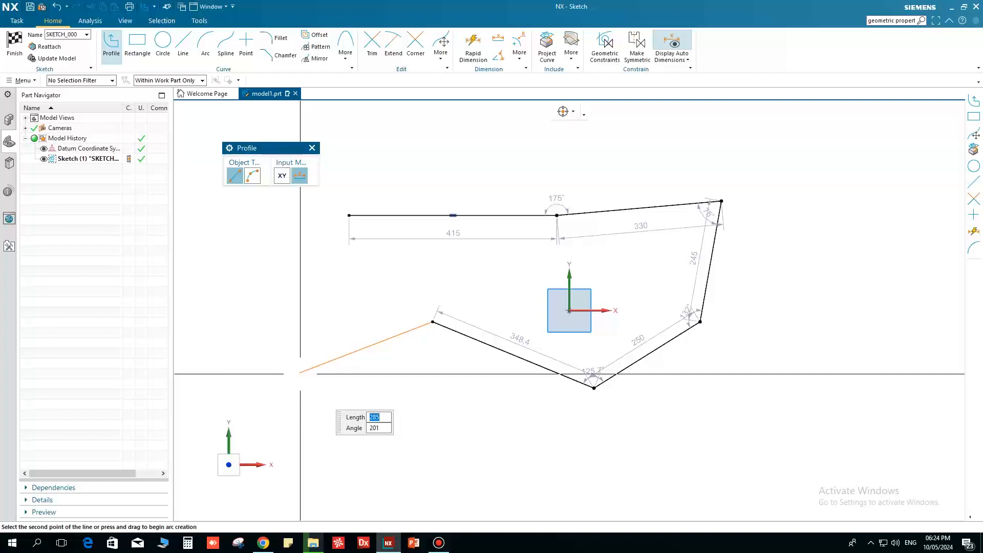
pyautogui.press('Escape')
pyautogui.click(358, 283)
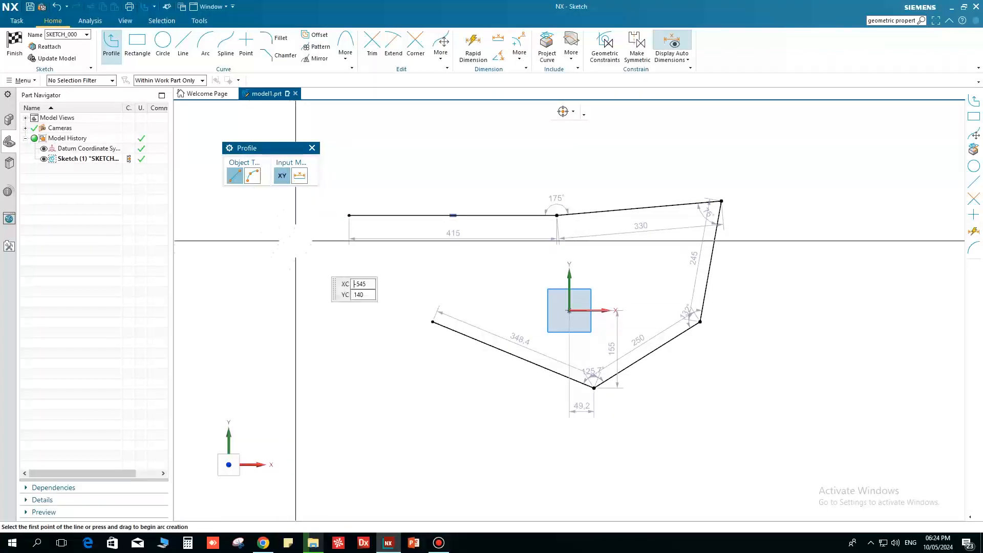
# Draw a parallel line about 505 mm long above the 415 mm line, continuing into a 100 mm radius arc ending on the 330 mm line
pyautogui.moveTo(271, 148); pyautogui.dragTo(234, 127)
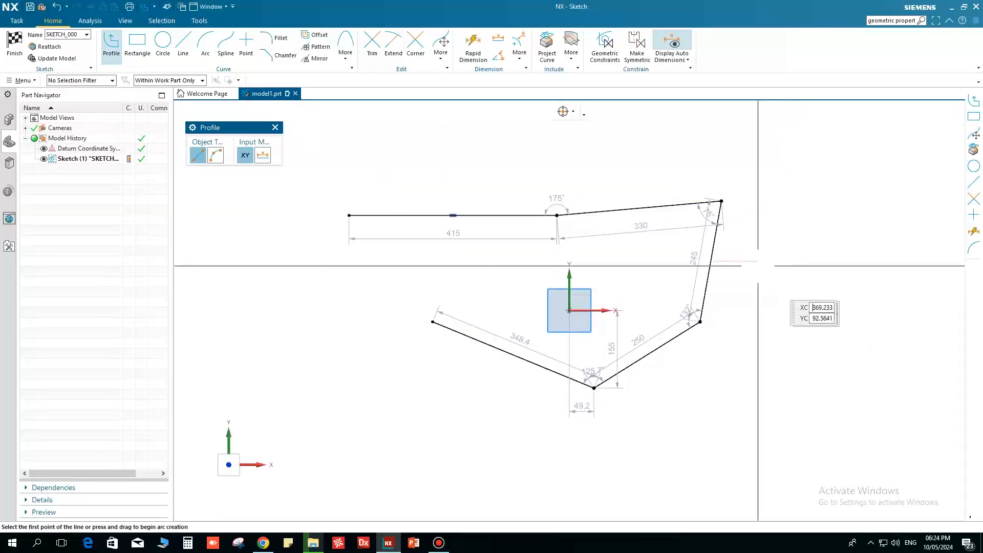
pyautogui.click(370, 156)
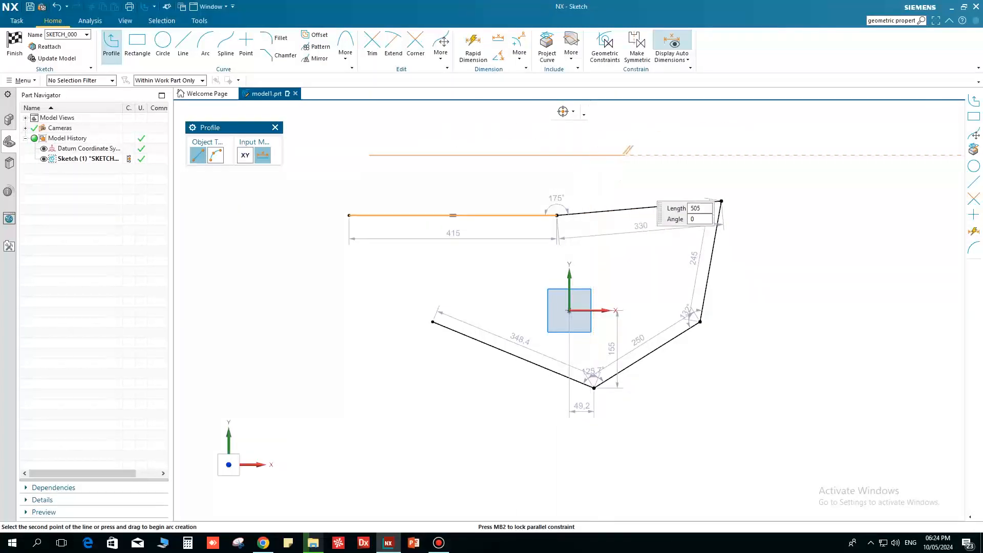
pyautogui.click(621, 155)
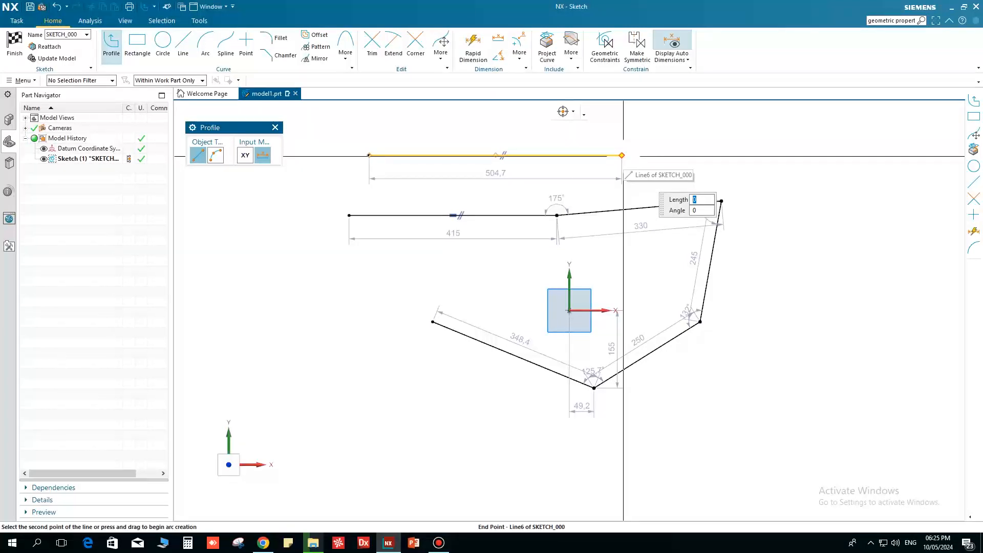
pyautogui.moveTo(622, 155); pyautogui.dragTo(744, 130)
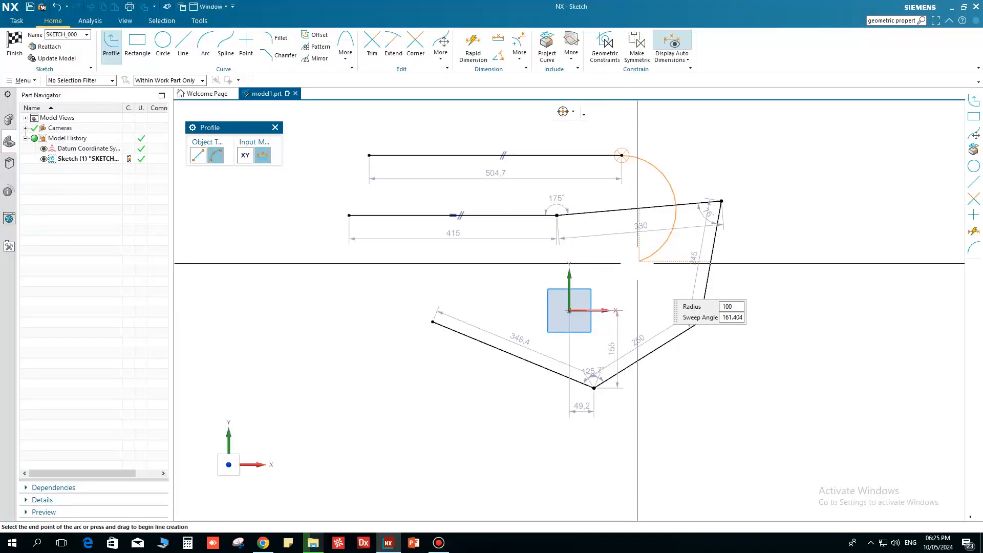
pyautogui.press('Tab')
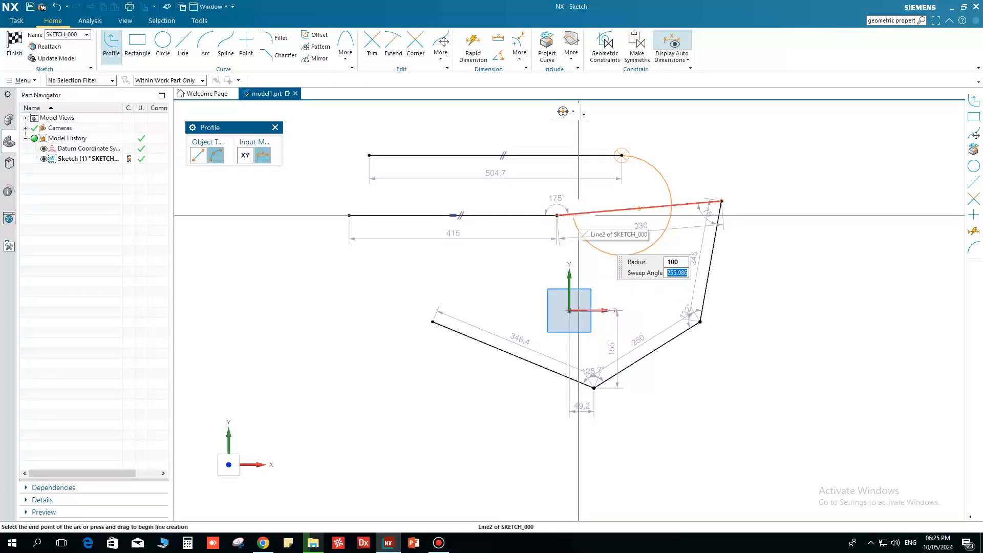
pyautogui.click(572, 214)
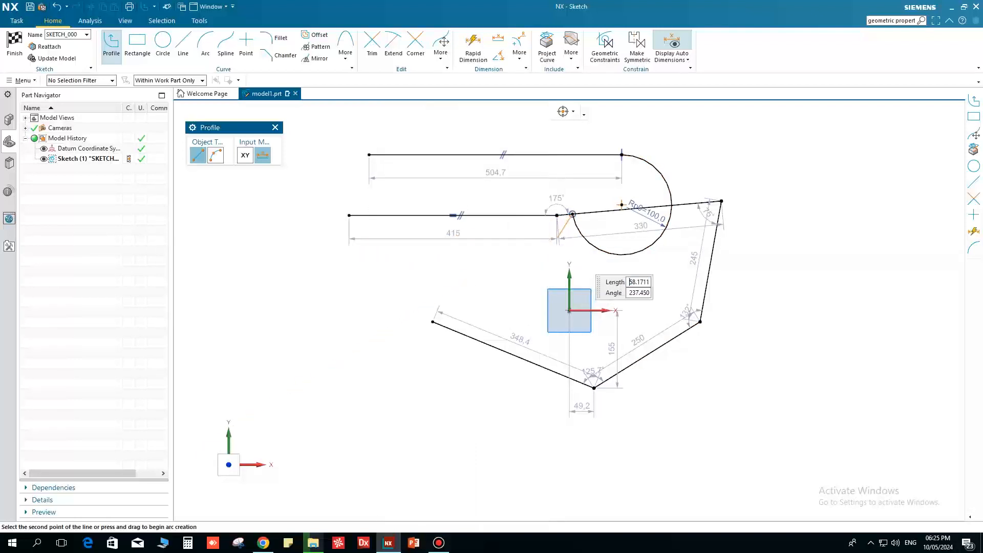
# Continue the profile with a line about 296 mm long and an arc of about 180 mm radius to the 348 mm line's free end
pyautogui.click(433, 262)
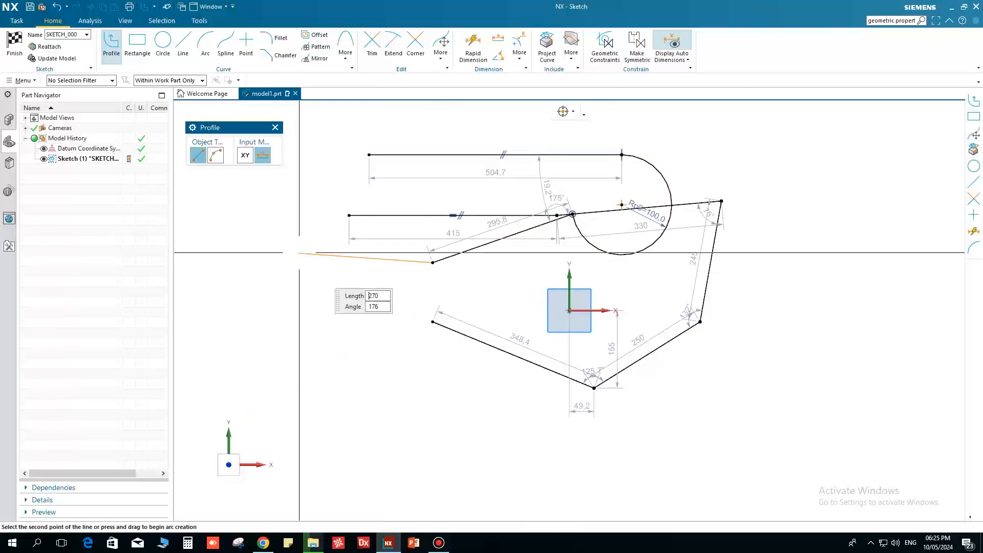
pyautogui.moveTo(299, 253); pyautogui.dragTo(314, 272, button='middle')
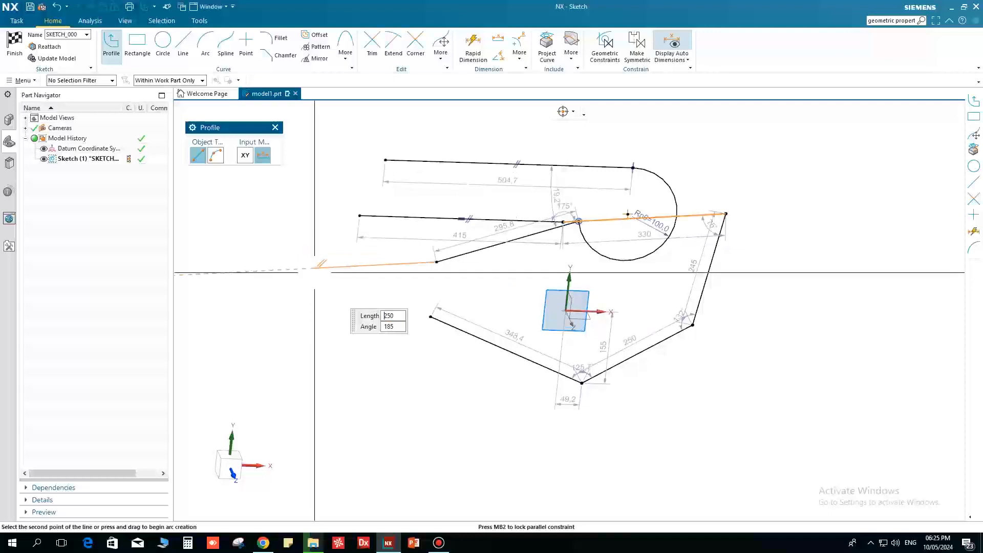
pyautogui.moveTo(436, 262); pyautogui.dragTo(374, 318)
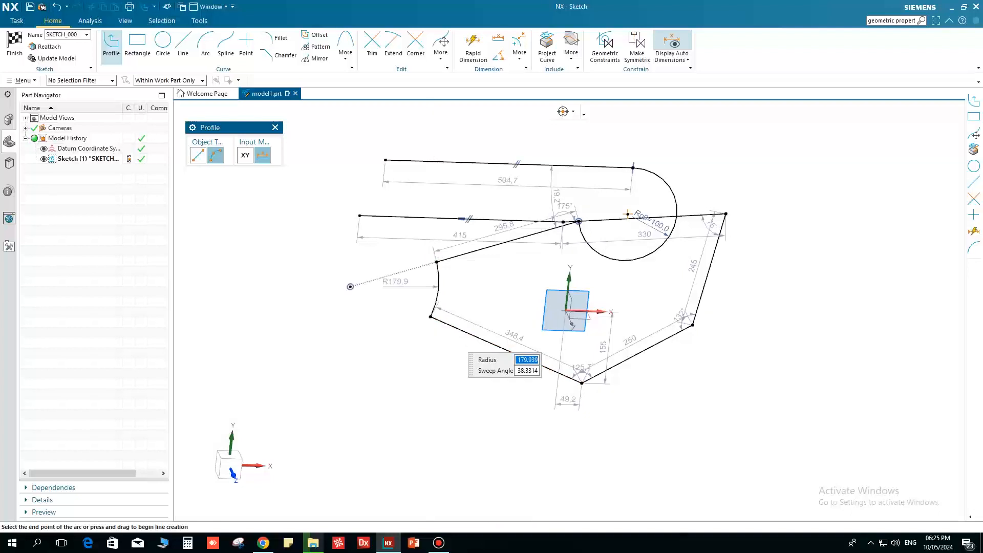
pyautogui.click(431, 317)
pyautogui.press('Escape')
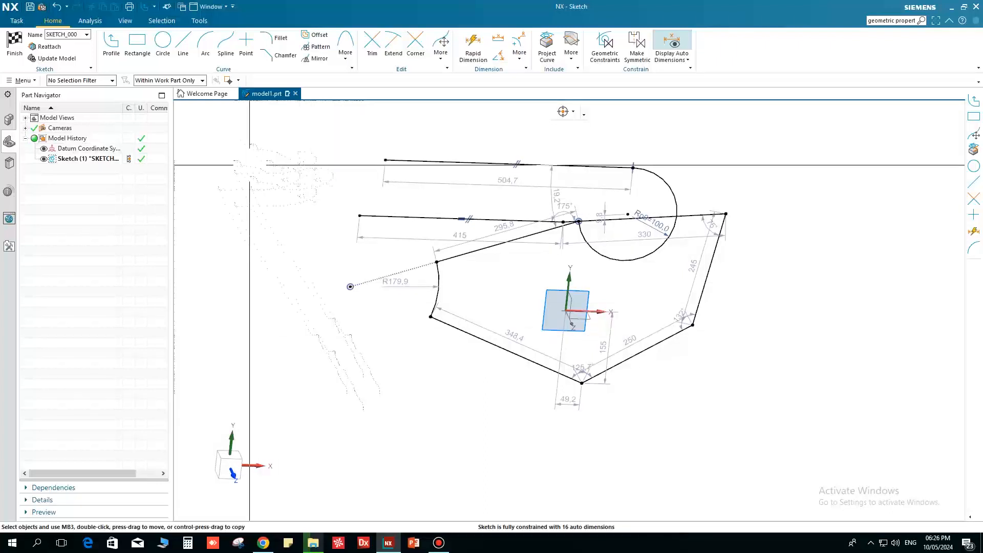
pyautogui.press('z')
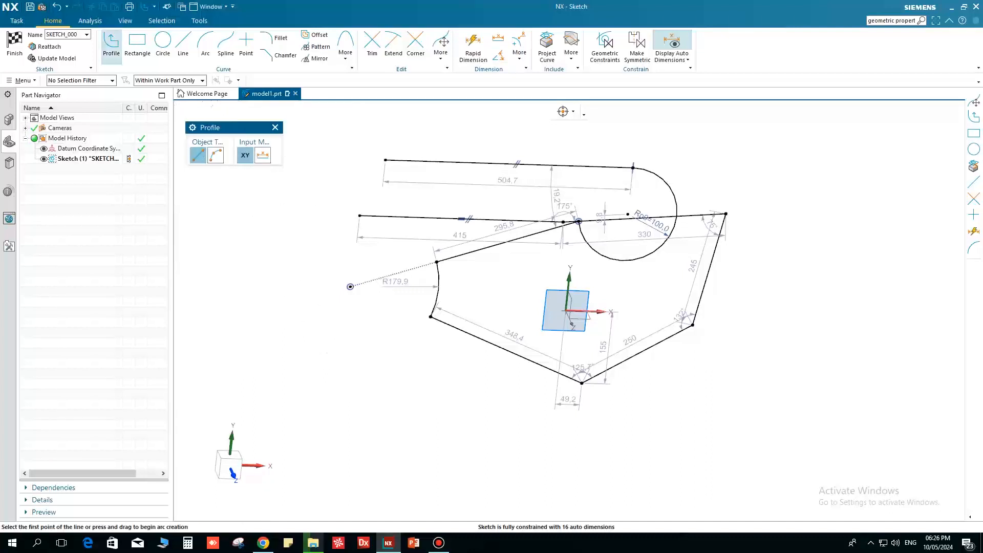
pyautogui.click(256, 224)
pyautogui.rightClick(351, 206)
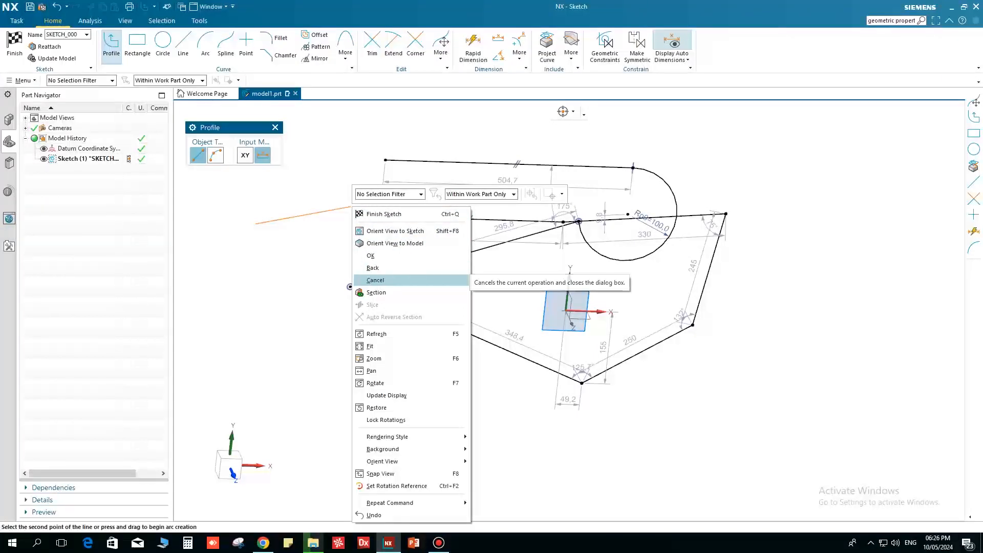
pyautogui.click(389, 280)
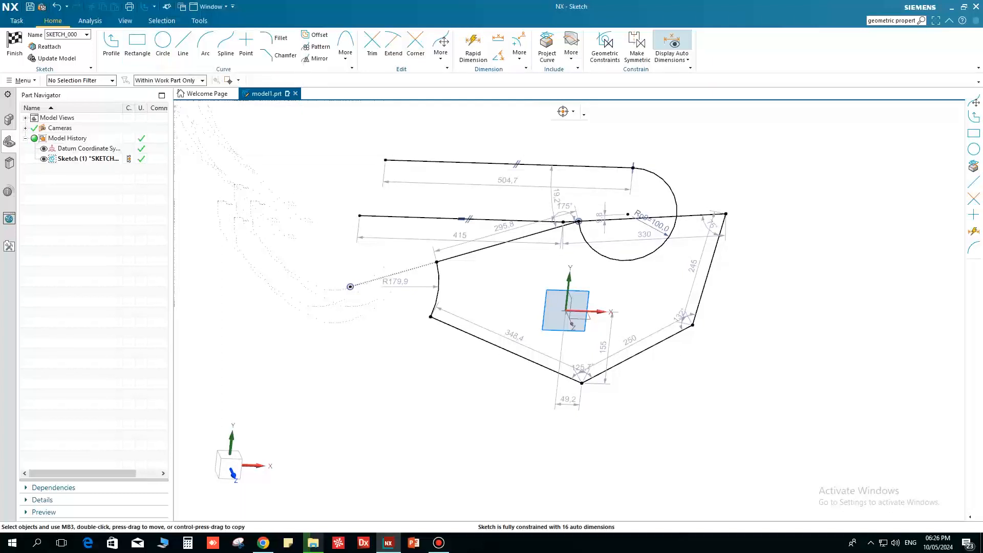
# Draw a two-point rectangle about 557 mm wide and 254 mm high beside the profile's right end, with the view squared to the sketch plane
pyautogui.click(137, 45)
pyautogui.scroll(-5, 297, 219)
pyautogui.scroll(2, 454, 255)
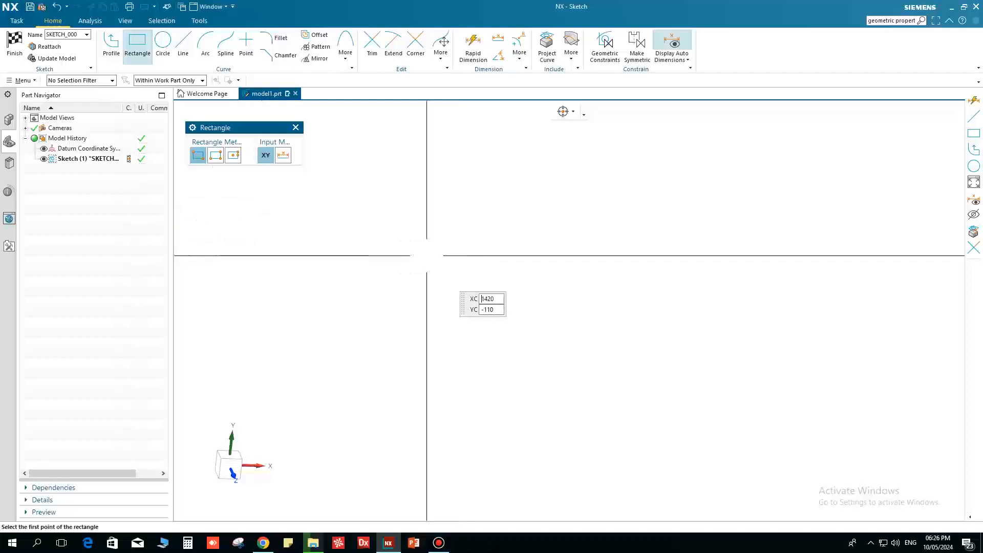
pyautogui.scroll(-3, 462, 237)
pyautogui.scroll(3, 268, 203)
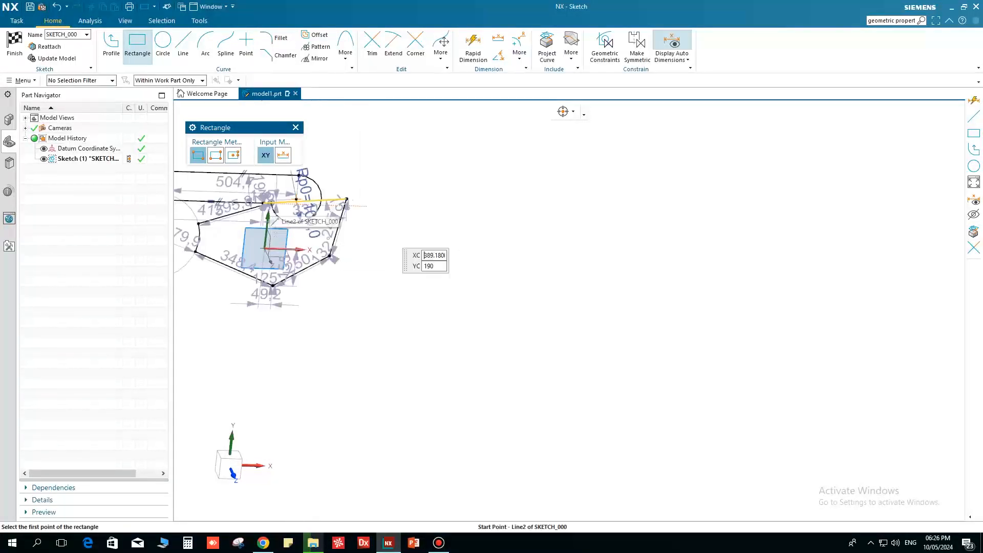
pyautogui.scroll(1, 419, 217)
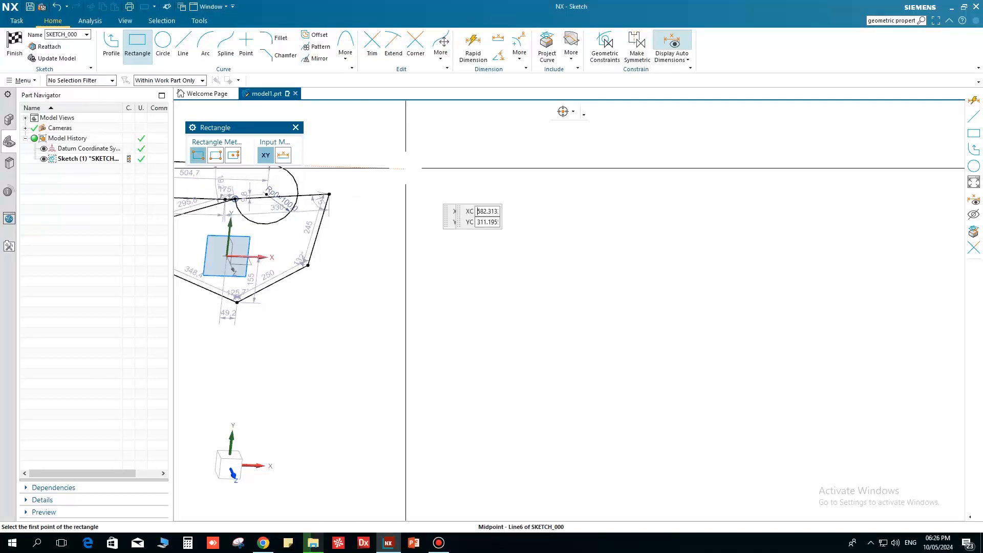
pyautogui.click(352, 155)
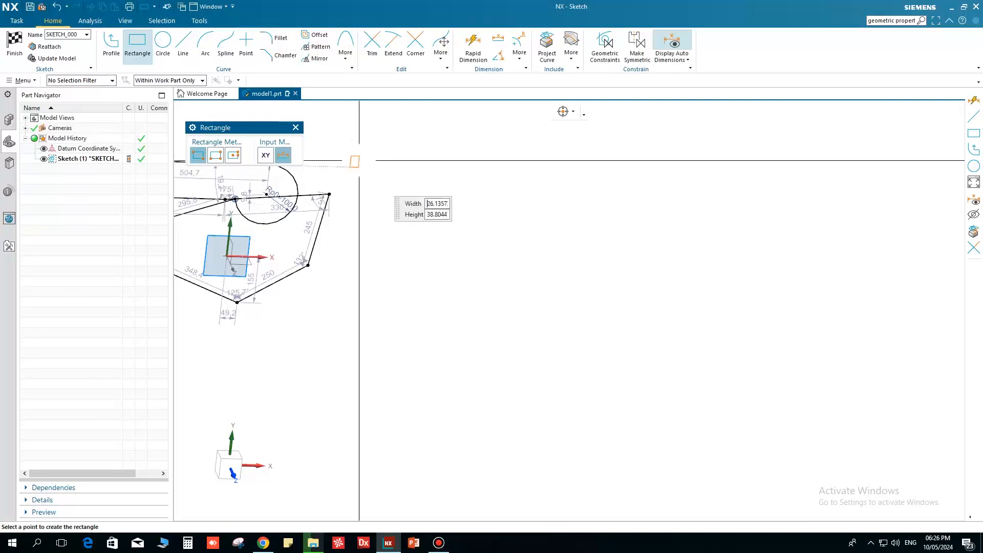
pyautogui.click(518, 236)
pyautogui.press('F8')
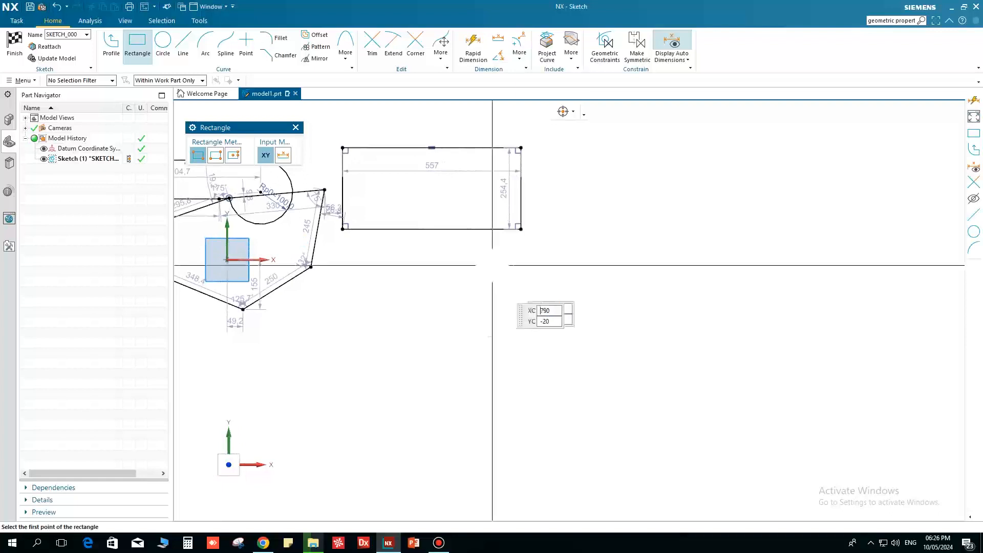
# Draw a horizontal three-point rectangle about 640 mm wide and 312 mm high, about 383 mm to the right of the first rectangle
pyautogui.scroll(-2, 434, 282)
pyautogui.scroll(1, 423, 215)
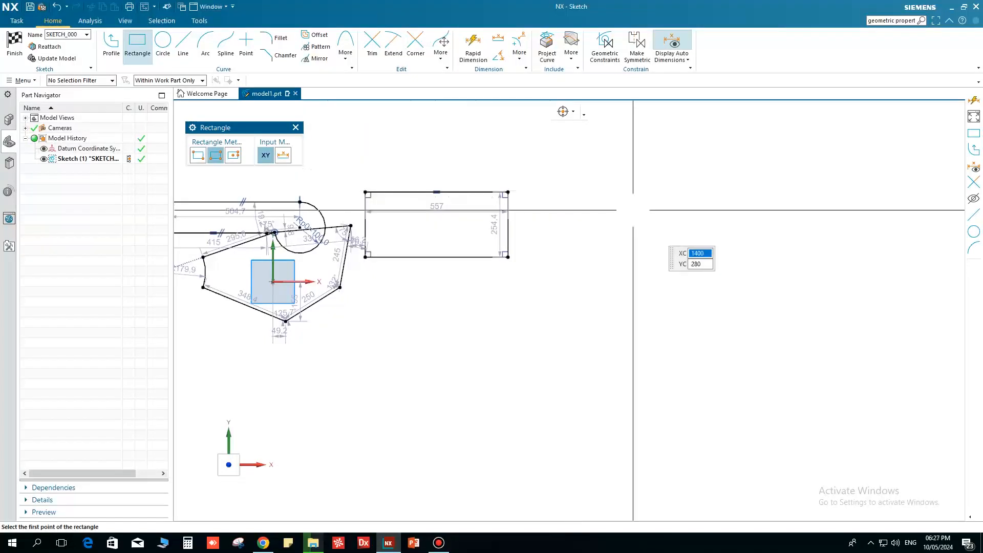
pyautogui.click(607, 192)
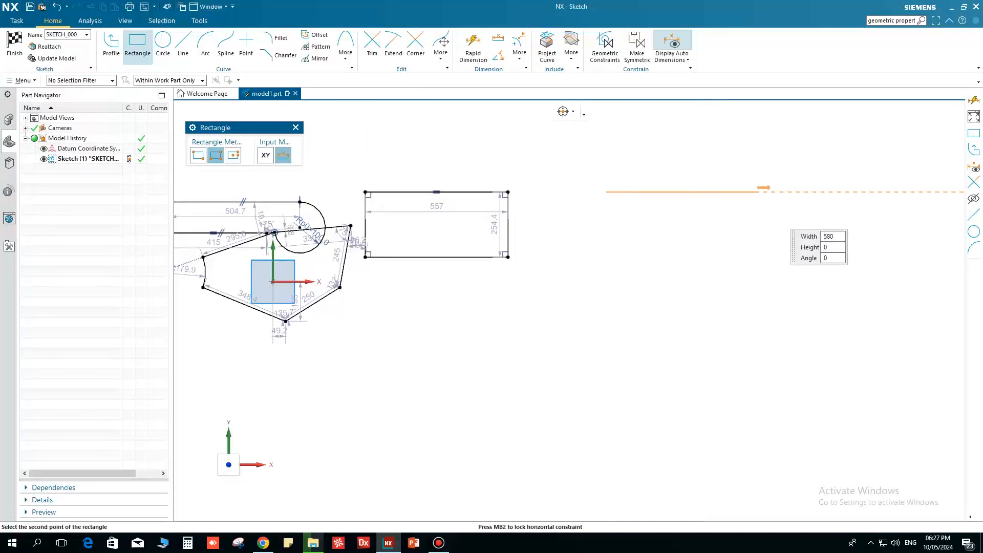
pyautogui.click(770, 271)
pyautogui.scroll(-3, 534, 320)
pyautogui.scroll(1, 679, 297)
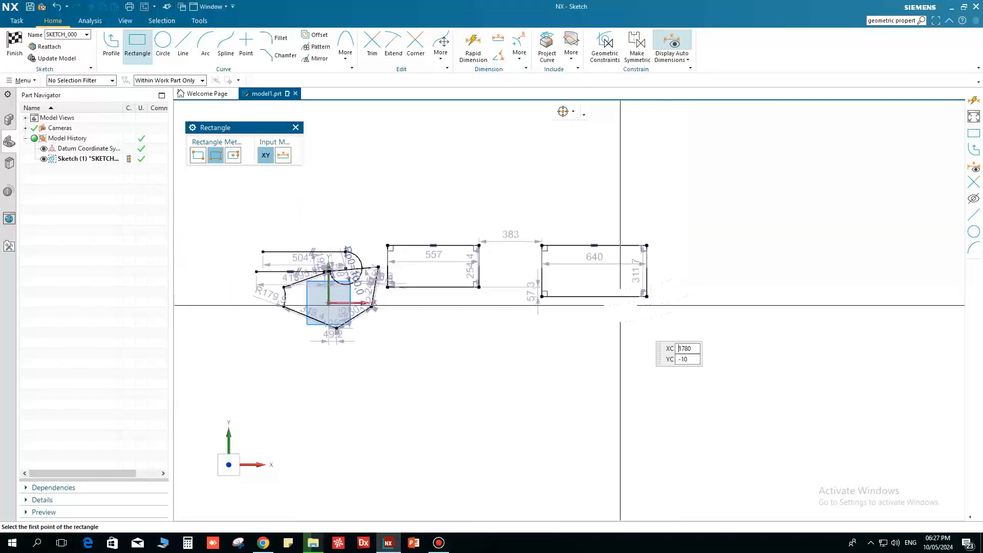
# Draw a three-point rectangle from the midpoint of the second rectangle's upper edge, about 820 mm downwards and 582 mm to the right
pyautogui.scroll(2, 266, 181)
pyautogui.scroll(-5, 304, 201)
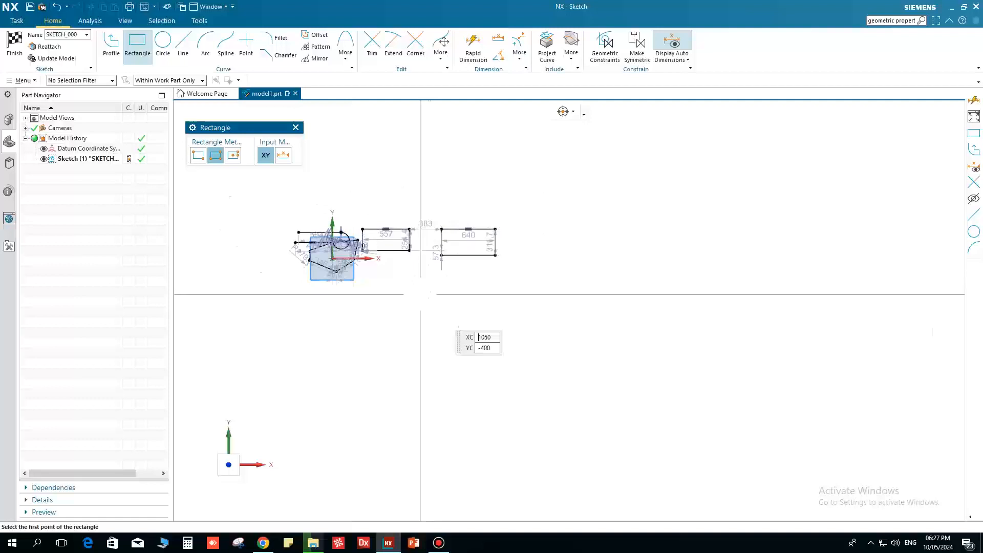
pyautogui.scroll(2, 421, 292)
pyautogui.scroll(1, 523, 269)
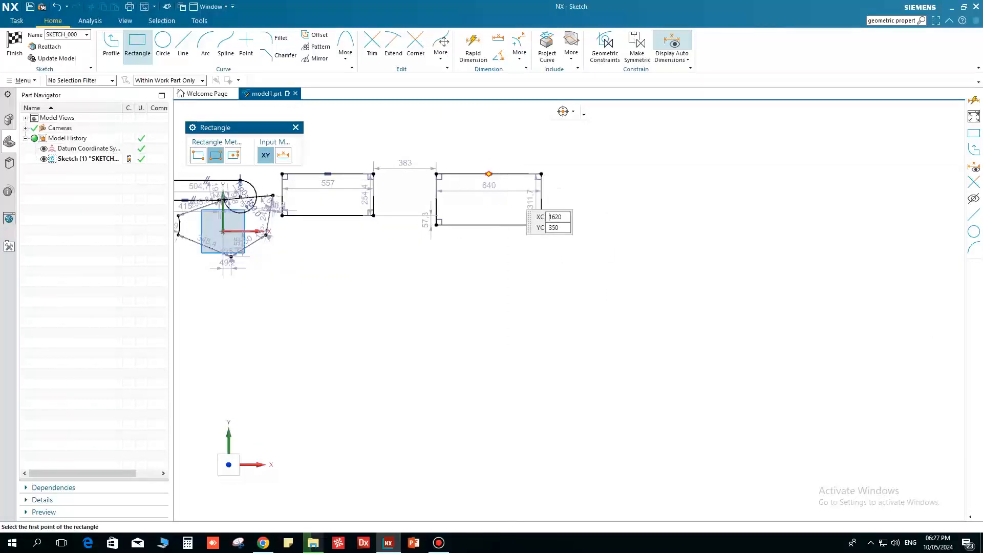
pyautogui.click(488, 175)
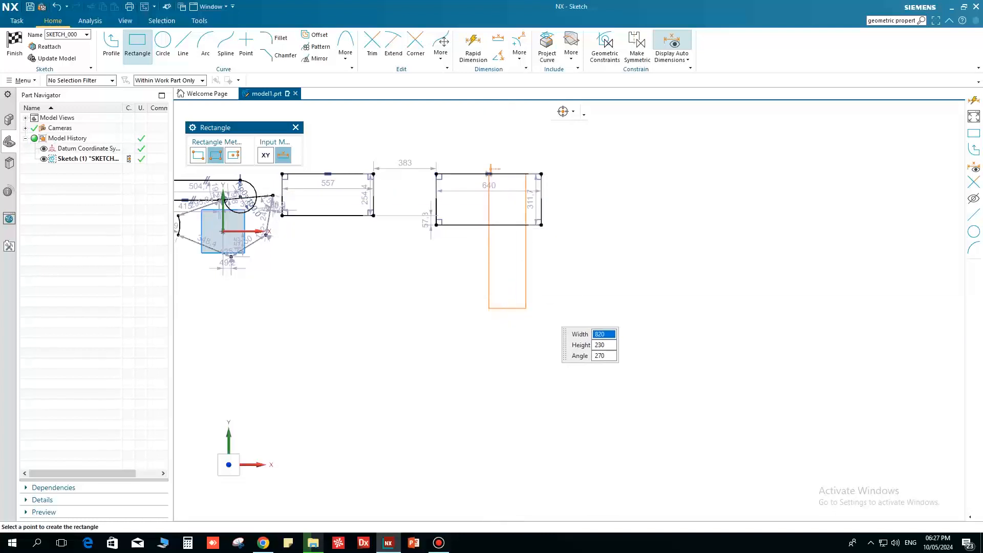
pyautogui.click(584, 308)
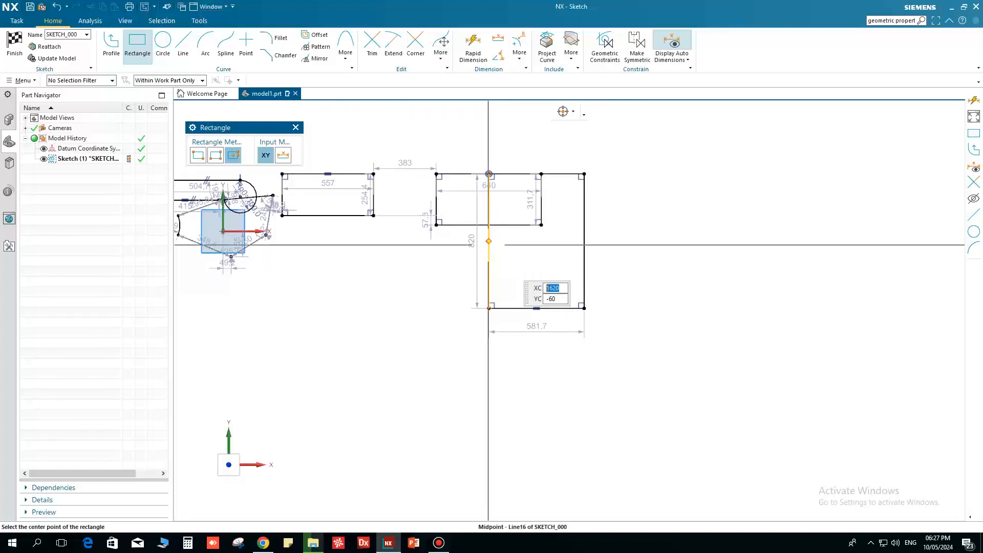
# Draw a rectangle from its centre at the midpoint of the 820 mm edge, about 920 by 537 mm, and exit the Rectangle command
pyautogui.click(489, 240)
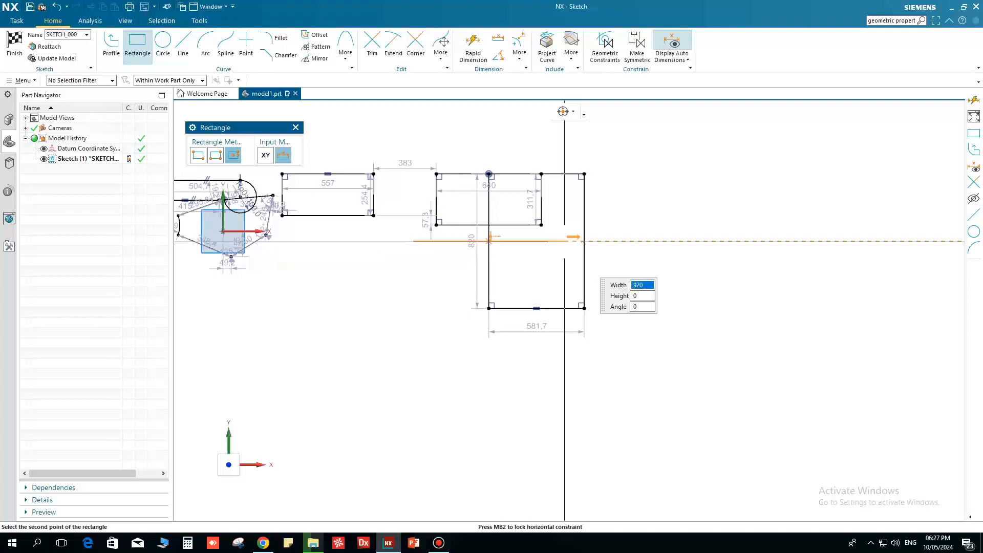
pyautogui.click(565, 285)
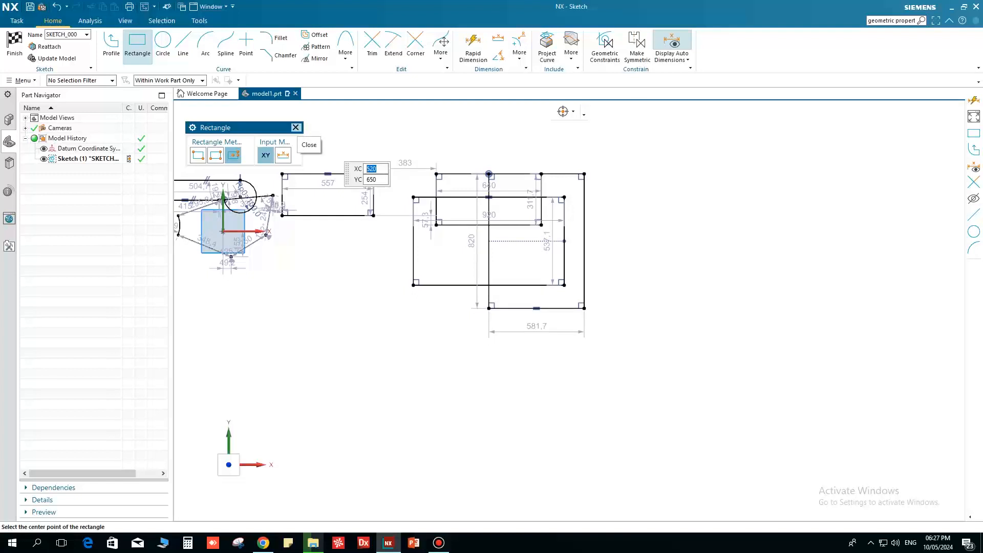
pyautogui.click(295, 127)
# Set the horizontal distance between the first two rectangles to 300 mm
pyautogui.scroll(1, 608, 232)
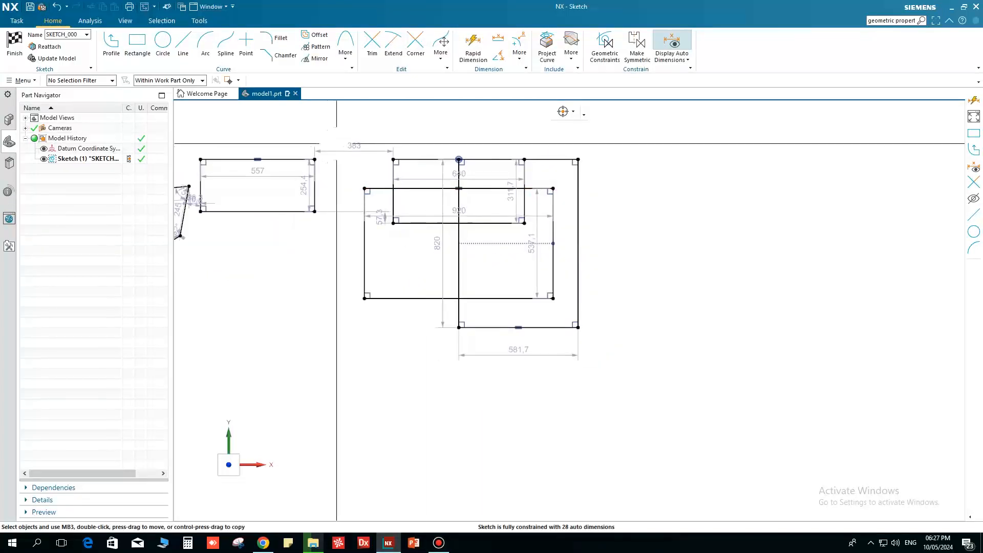
pyautogui.doubleClick(350, 145)
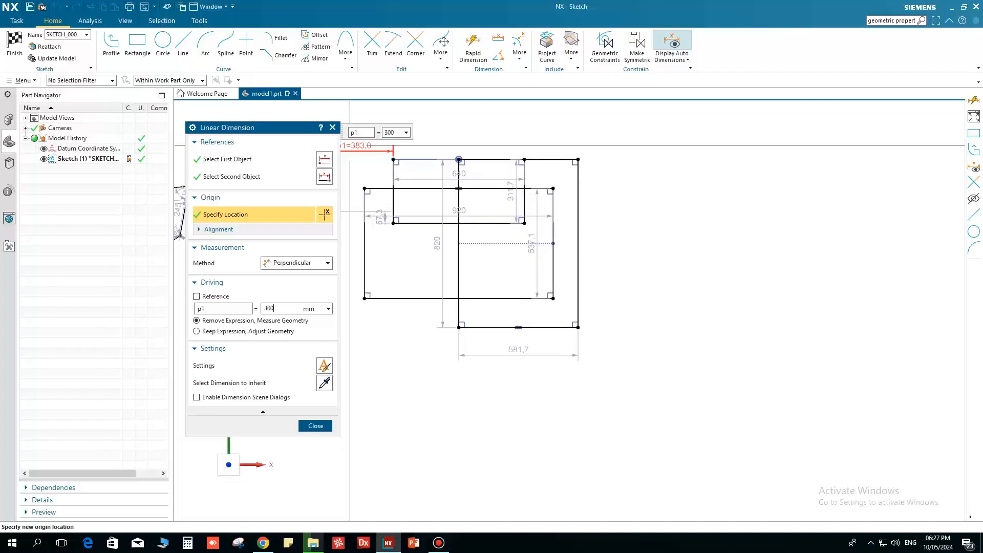
pyautogui.press('Return')
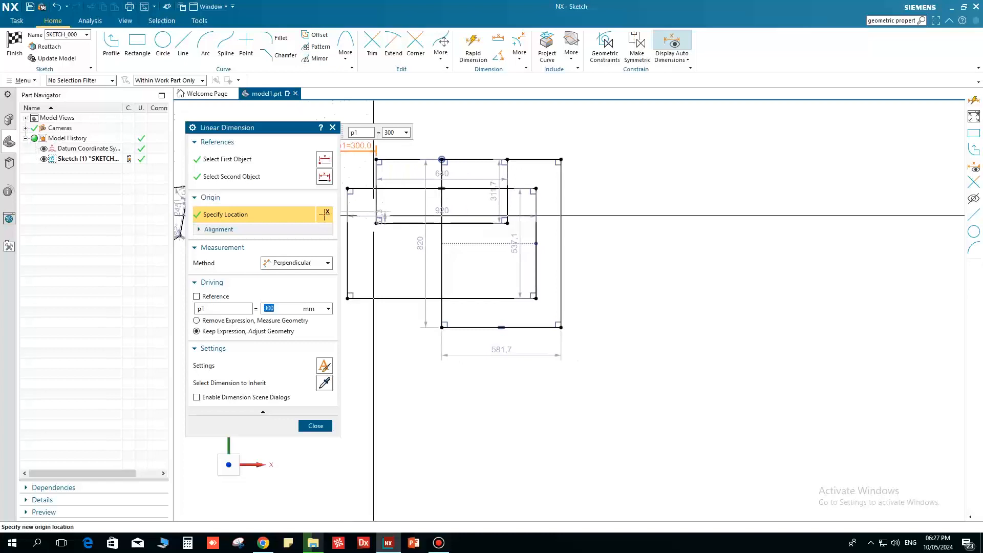
pyautogui.click(316, 426)
pyautogui.scroll(-4, 469, 255)
pyautogui.scroll(3, 421, 240)
# Move the first rectangle's width dimension above its upper edge and set the width to 550 mm
pyautogui.moveTo(359, 215); pyautogui.dragTo(361, 163)
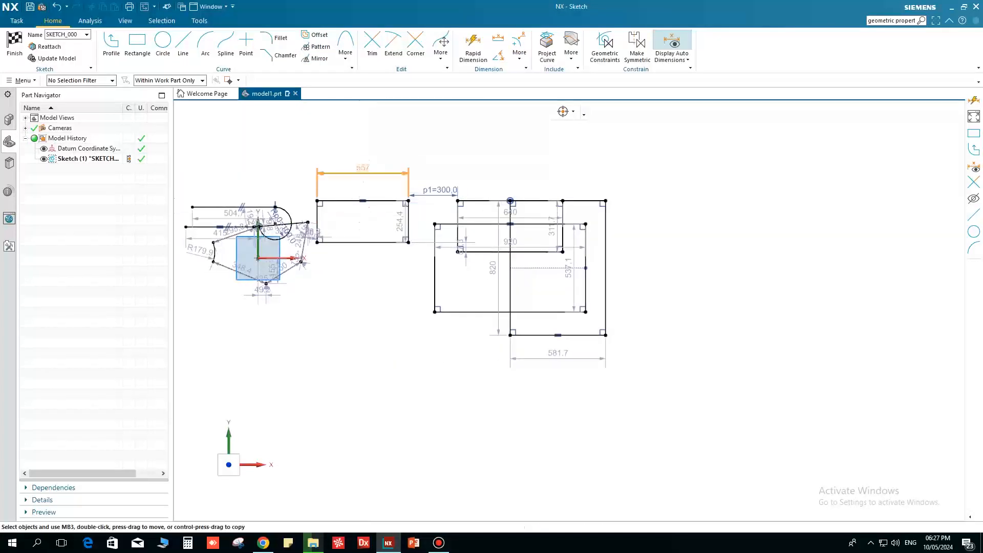
pyautogui.doubleClick(373, 162)
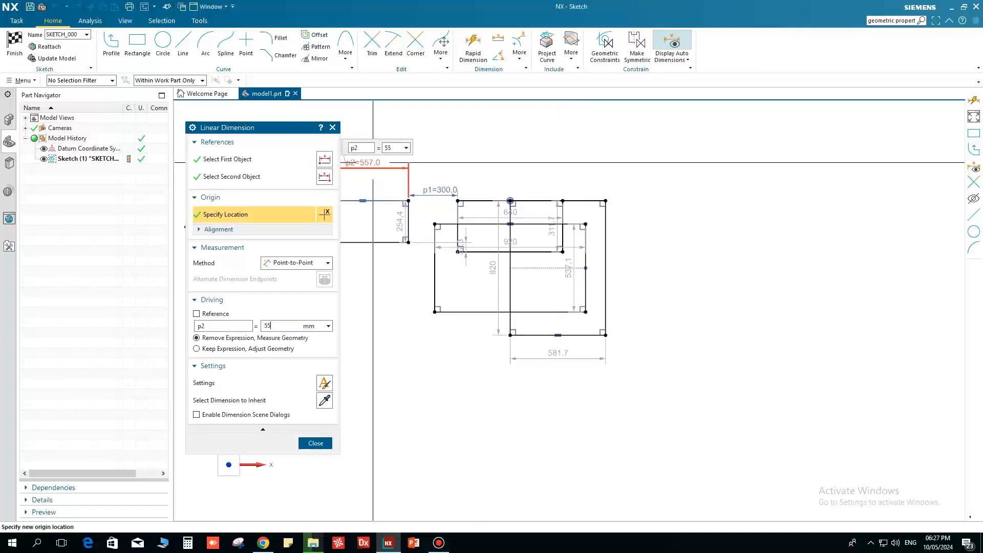
pyautogui.write('550')
pyautogui.press('Return')
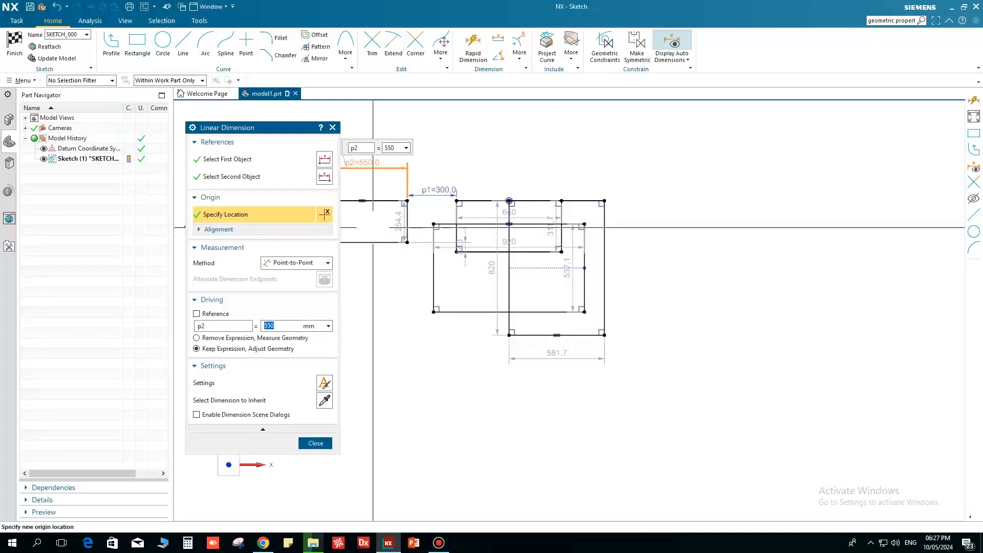
# Set the first rectangle's height to 250 mm and finish editing dimensions
pyautogui.doubleClick(399, 221)
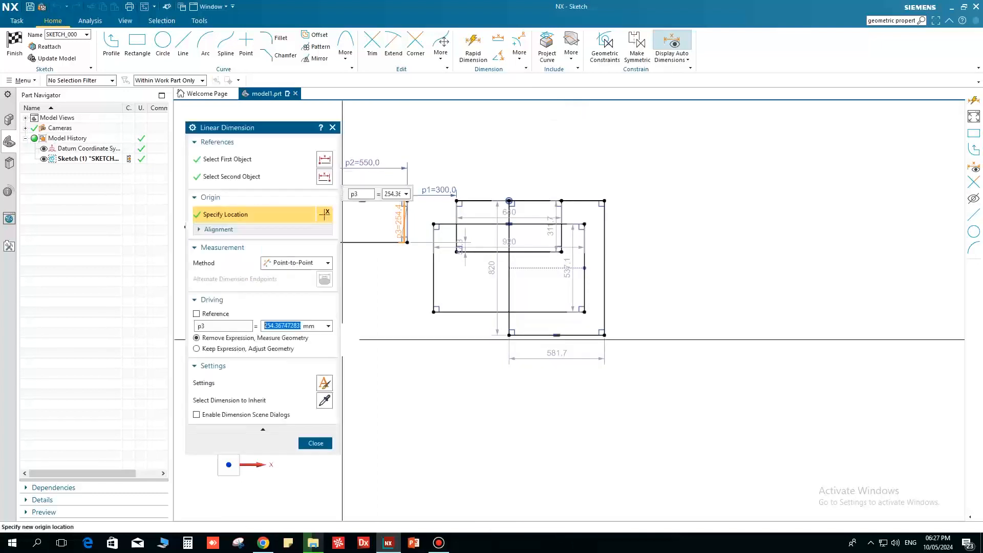
pyautogui.write('250')
pyautogui.press('Return')
pyautogui.click(315, 442)
pyautogui.scroll(-5, 274, 182)
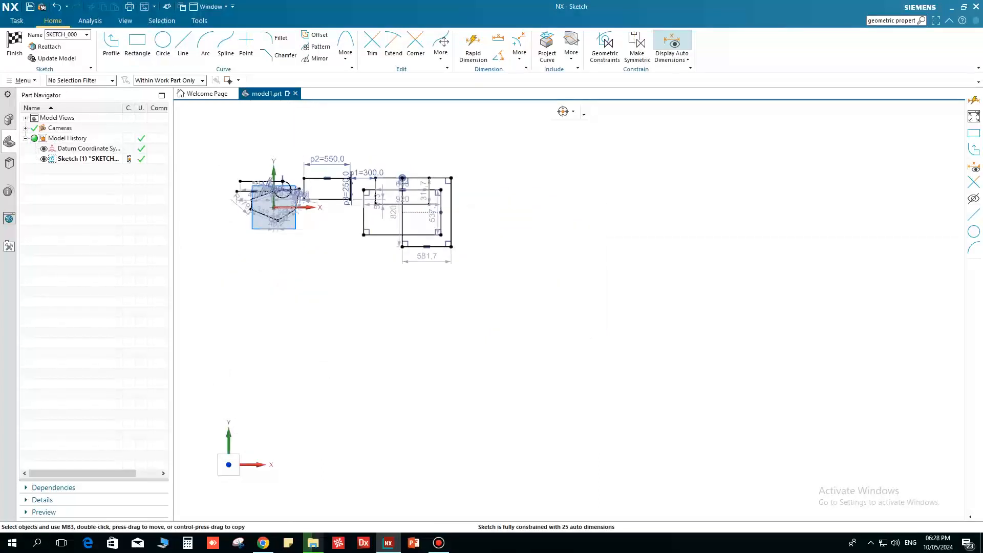
# Draw a two-point rectangle 800 mm wide and 500 mm high to the right of the overlapping rectangles
pyautogui.click(138, 44)
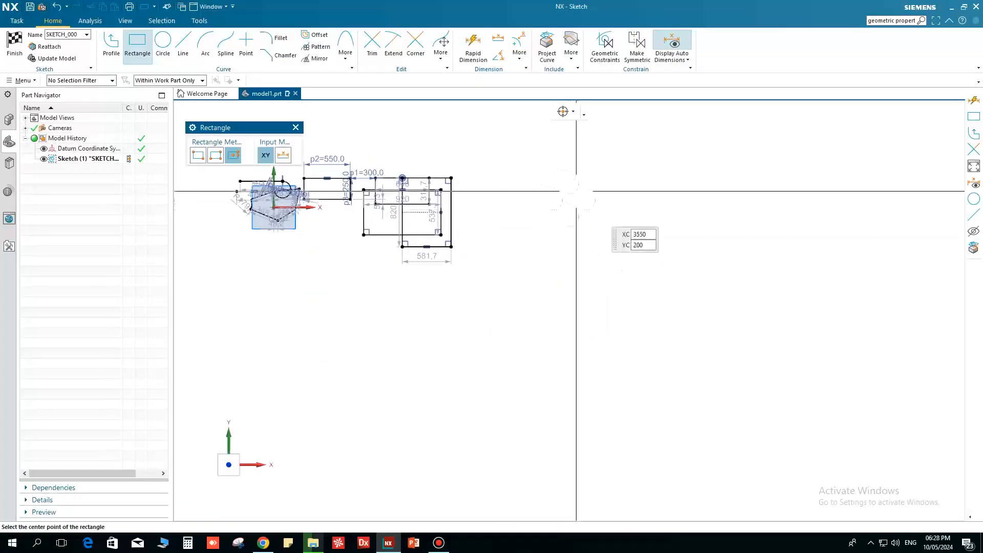
pyautogui.click(542, 181)
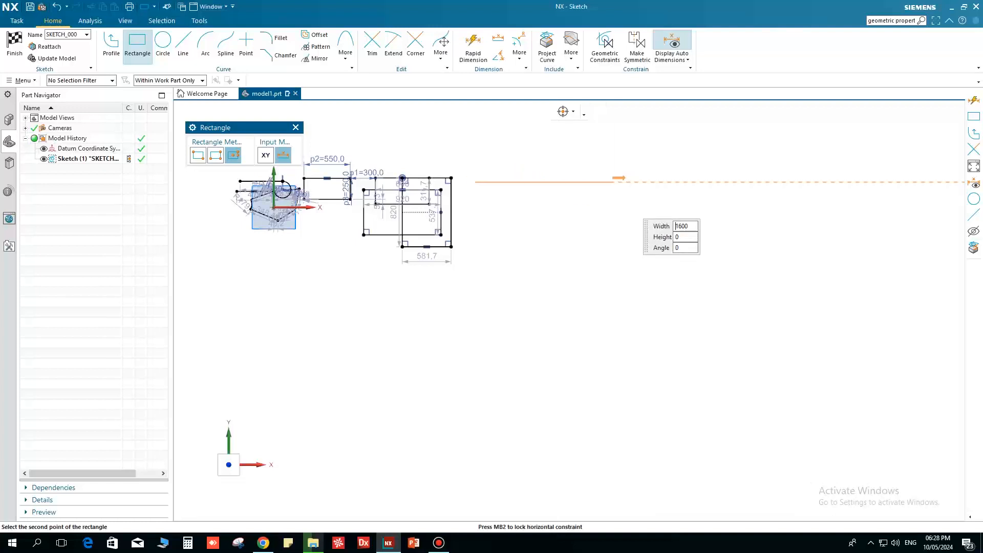
pyautogui.click(198, 155)
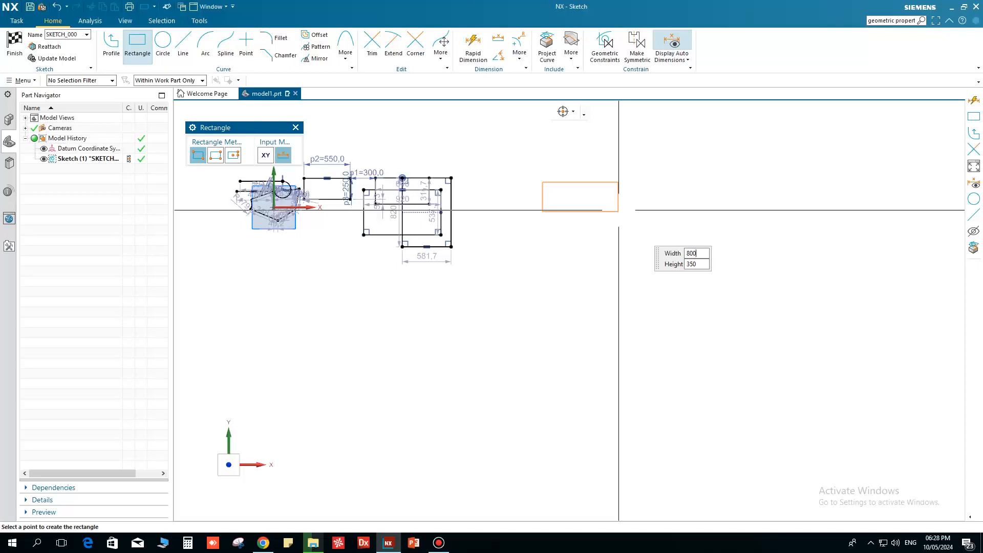
pyautogui.press('Tab')
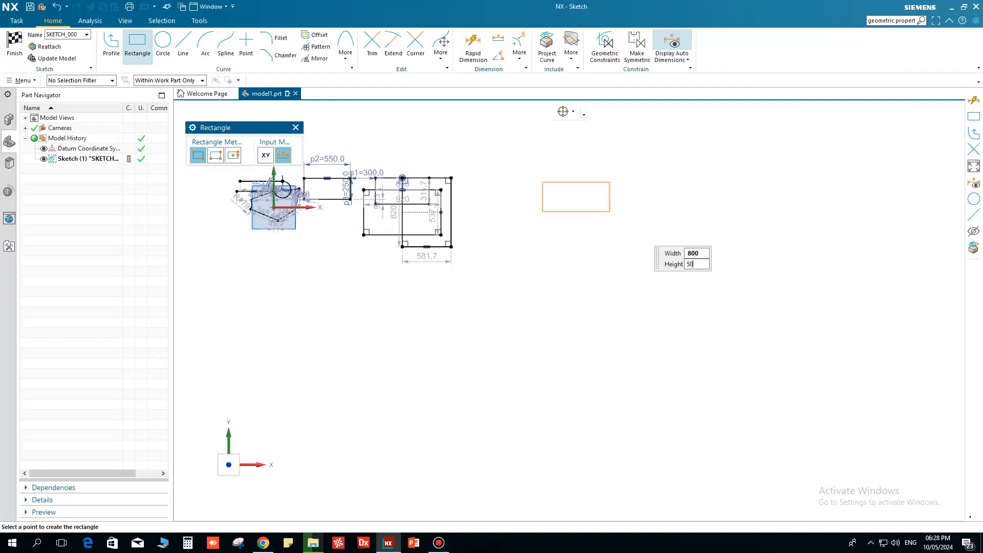
pyautogui.press('Tab')
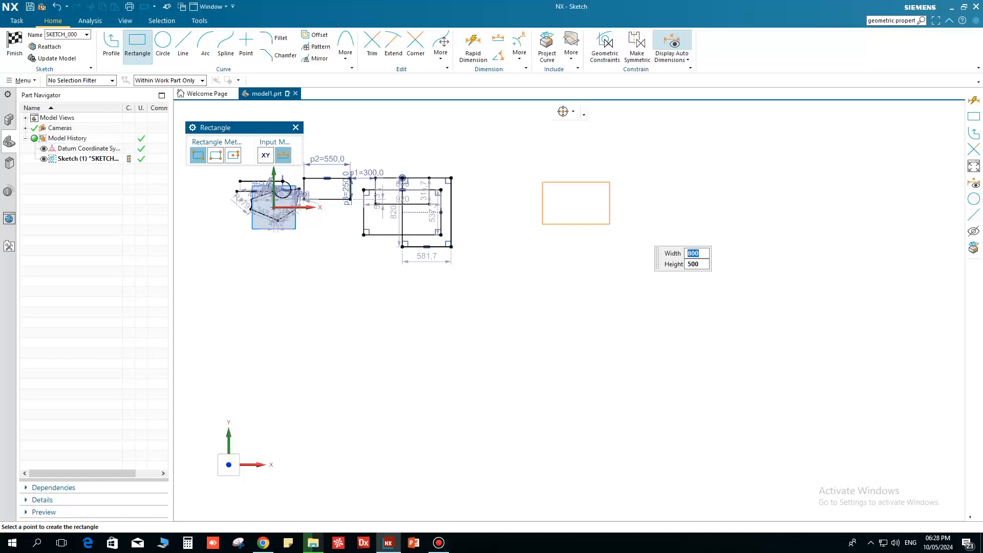
pyautogui.press('Return')
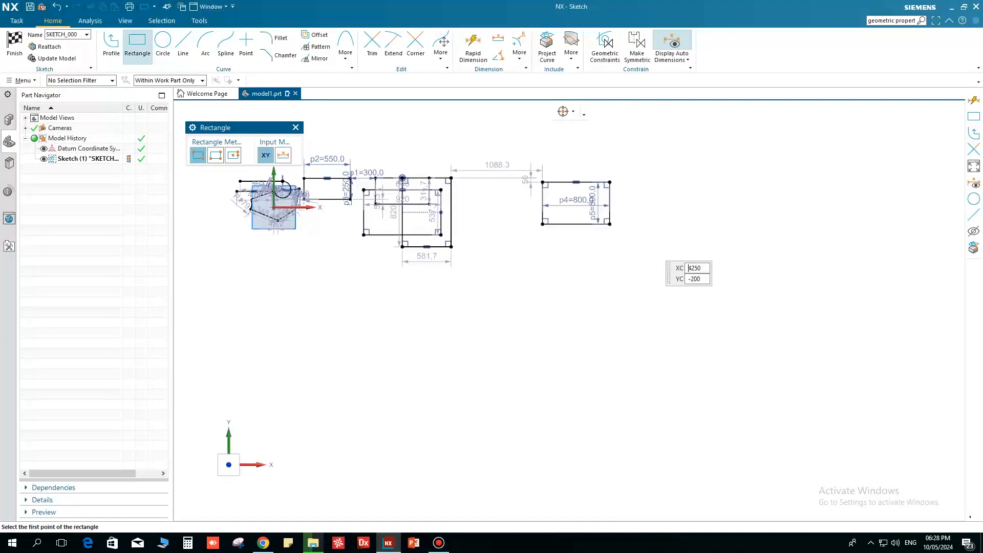
# Draw a three-point rectangle 1100 mm wide and 600 mm high, rotated 45°, to the right of the 800 by 500 mm rectangle
pyautogui.scroll(3, 624, 197)
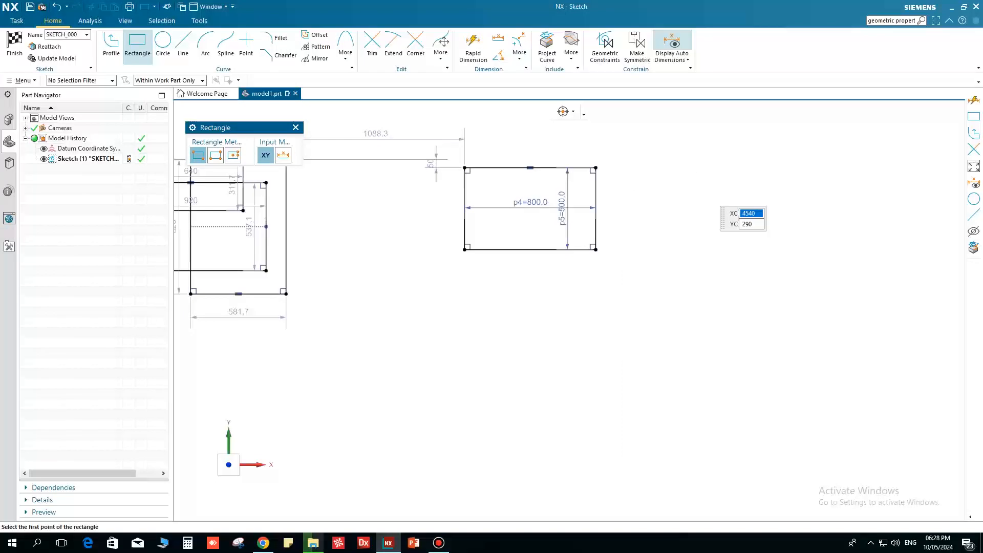
pyautogui.keyDown('shift'); pyautogui.moveTo(683, 169); pyautogui.dragTo(895, 219, button='middle'); pyautogui.keyUp('shift')
pyautogui.keyDown('shift'); pyautogui.moveTo(502, 221); pyautogui.dragTo(643, 257, button='middle'); pyautogui.keyUp('shift')
pyautogui.scroll(-3, 643, 257)
pyautogui.scroll(4, 758, 275)
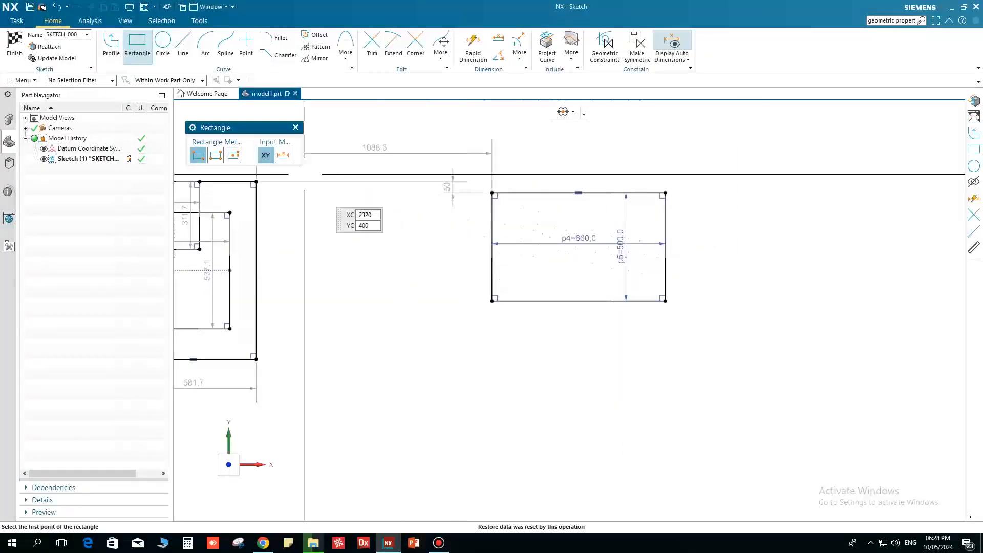
pyautogui.click(216, 156)
pyautogui.scroll(-3, 368, 213)
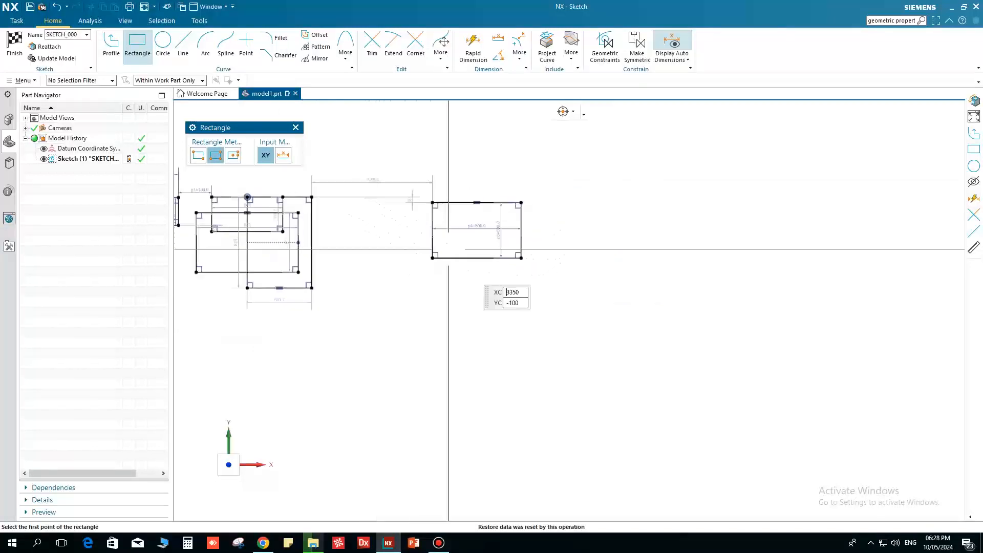
pyautogui.click(643, 198)
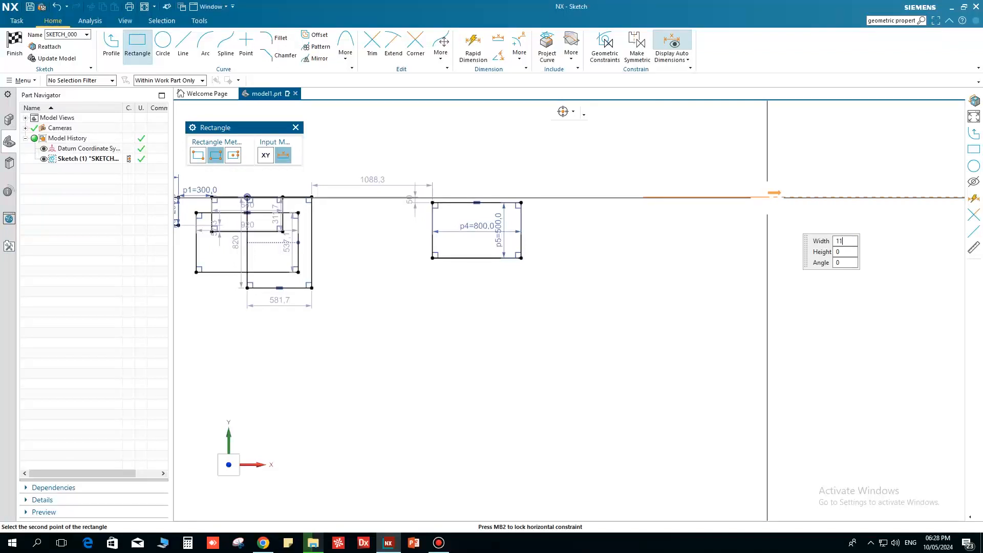
pyautogui.press('Tab')
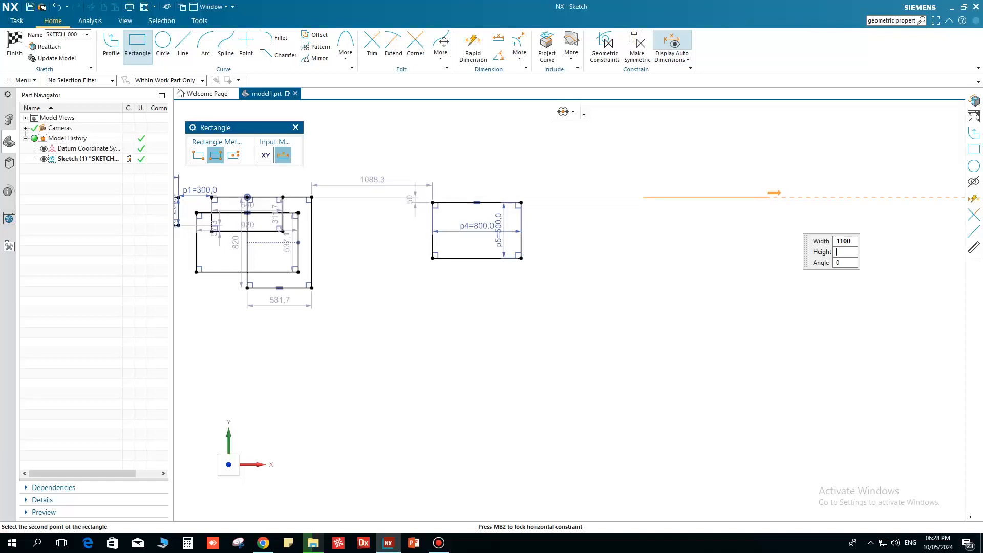
pyautogui.press('Tab')
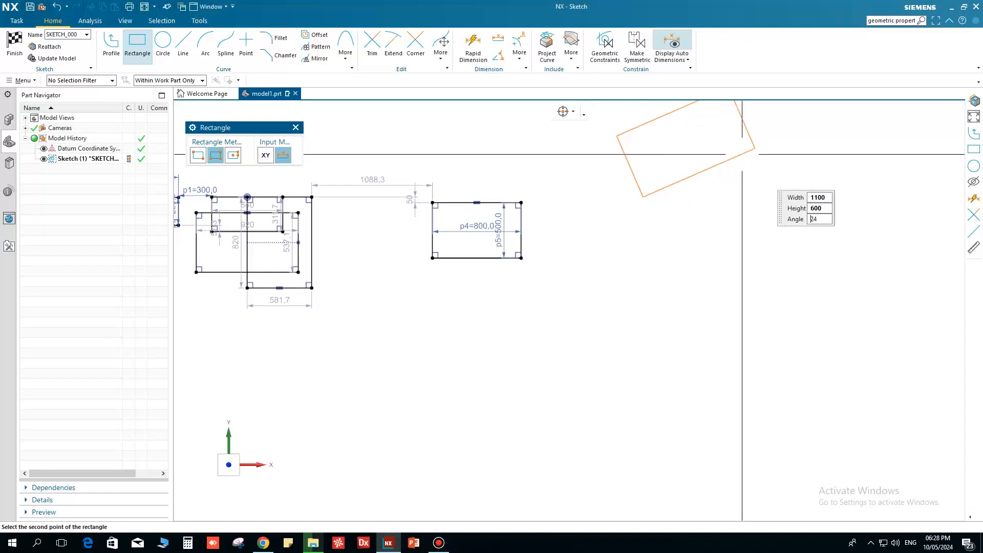
pyautogui.scroll(-1, 728, 219)
pyautogui.scroll(-2, 730, 219)
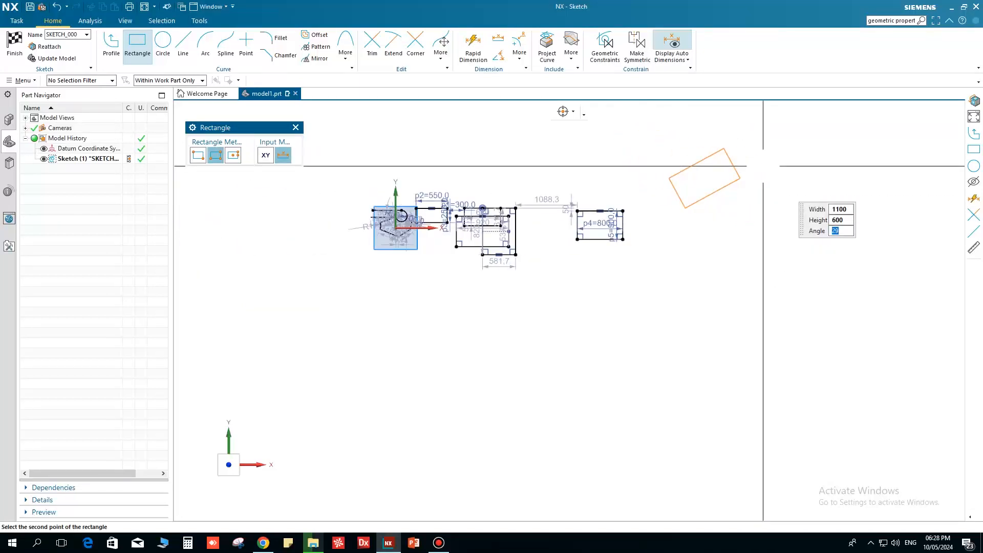
pyautogui.write('45')
pyautogui.press('Tab')
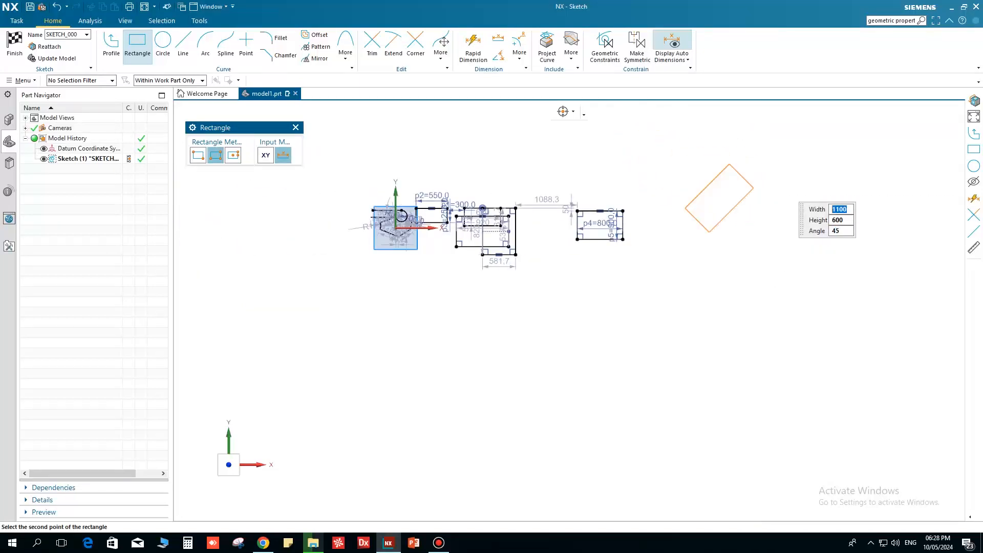
pyautogui.click(745, 166)
pyautogui.scroll(4, 753, 221)
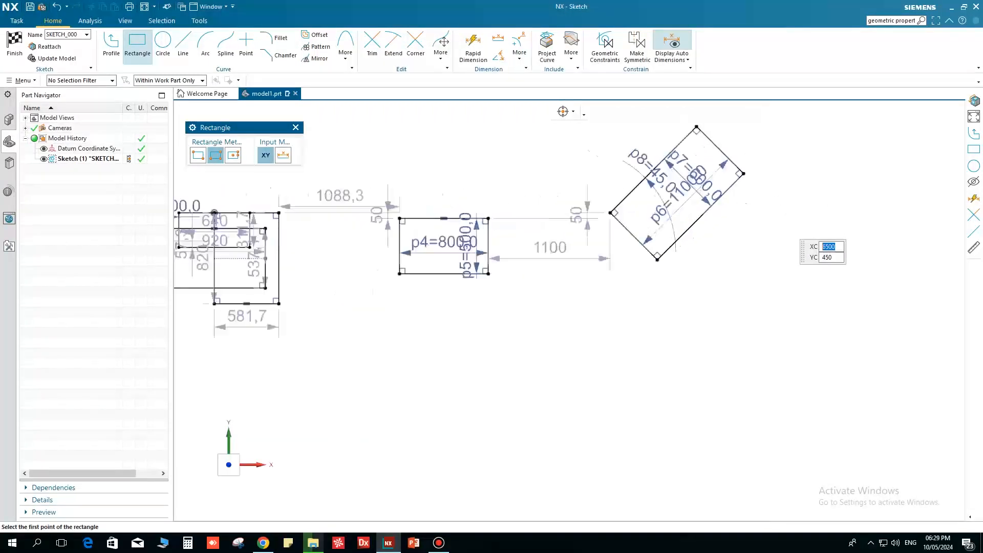
pyautogui.scroll(-2, 666, 307)
pyautogui.scroll(3, 678, 233)
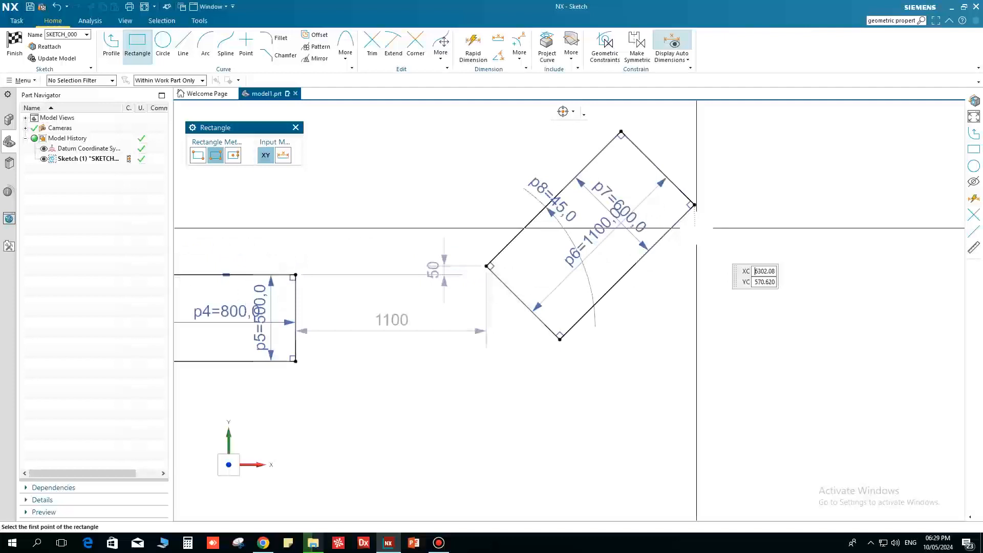
pyautogui.press('Escape')
# Move the rotated rectangle's width, height and angle dimensions outside its outline
pyautogui.moveTo(596, 233); pyautogui.dragTo(509, 151)
pyautogui.moveTo(619, 208); pyautogui.dragTo(702, 148)
pyautogui.scroll(-3, 601, 248)
pyautogui.scroll(1, 582, 230)
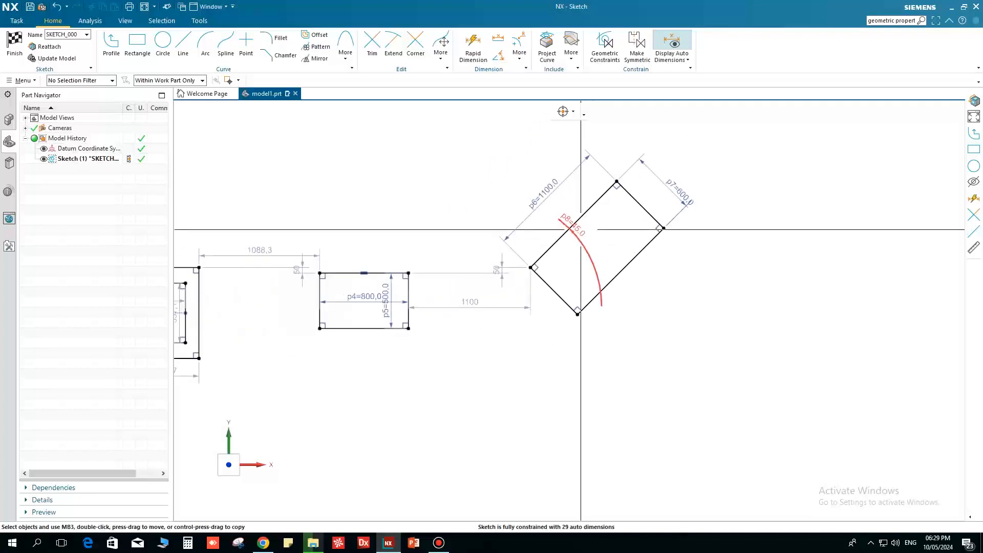
pyautogui.moveTo(579, 229)
pyautogui.mouseDown()
pyautogui.moveTo(630, 285)
pyautogui.moveTo(659, 285)
pyautogui.mouseUp()
pyautogui.scroll(2, 666, 291)
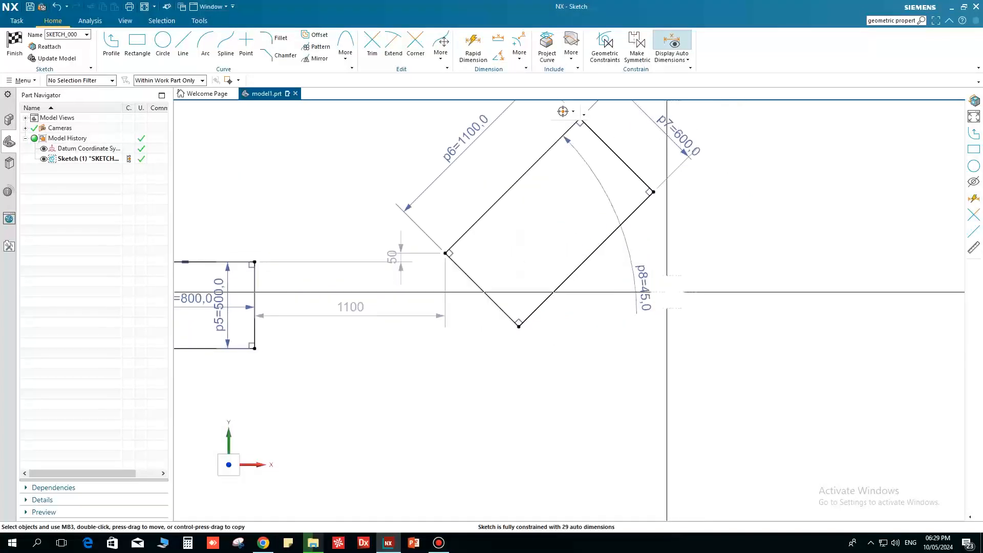
pyautogui.scroll(-2, 666, 291)
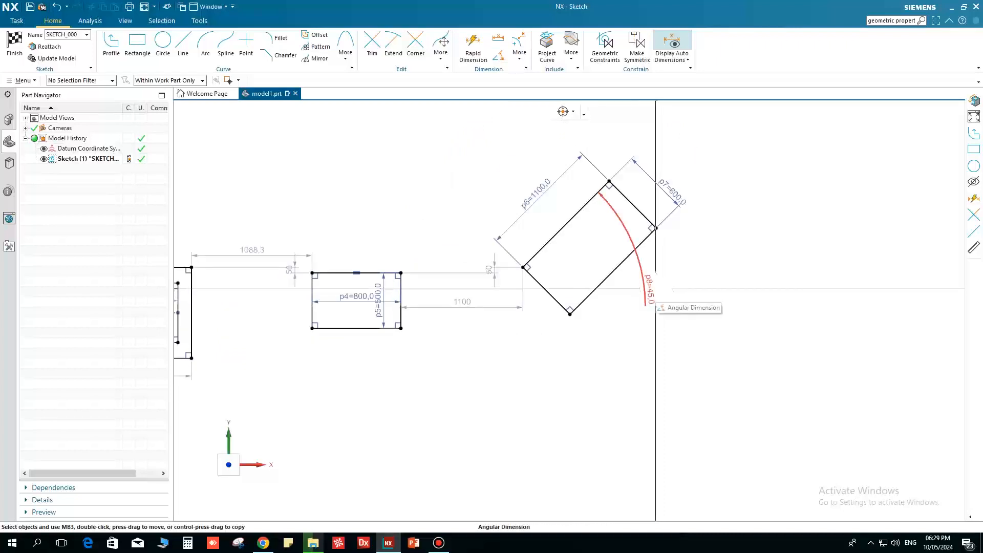
pyautogui.scroll(-2, 248, 171)
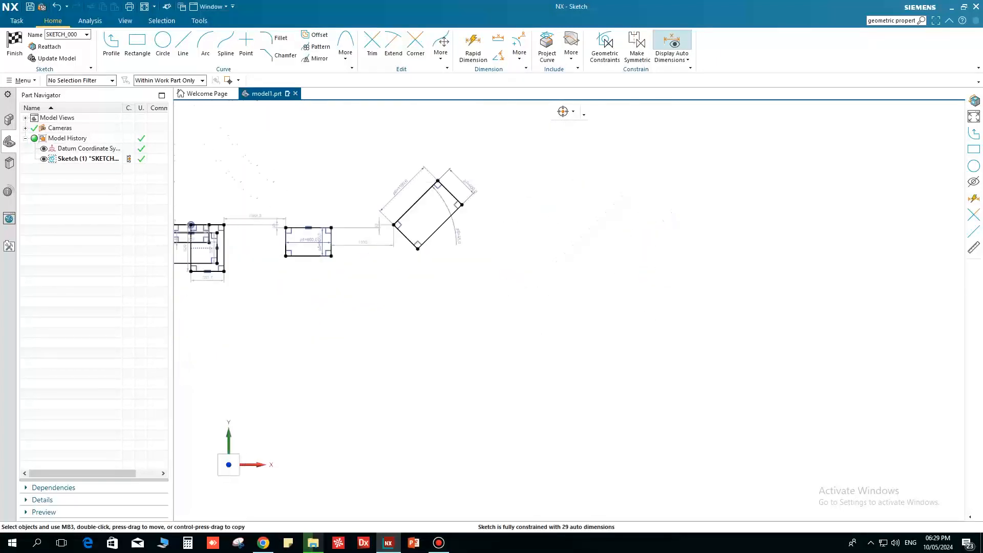
# Draw a 500 mm diameter circle by centre and diameter, centred on the rotated rectangle's top corner
pyautogui.click(163, 41)
pyautogui.scroll(-3, 322, 224)
pyautogui.scroll(1, 443, 210)
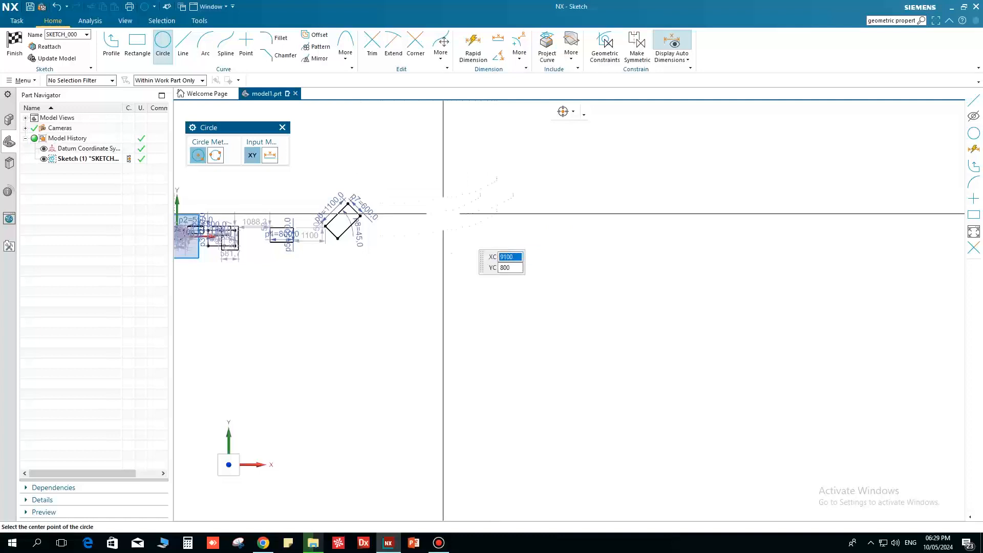
pyautogui.scroll(2, 315, 214)
pyautogui.scroll(5, 320, 217)
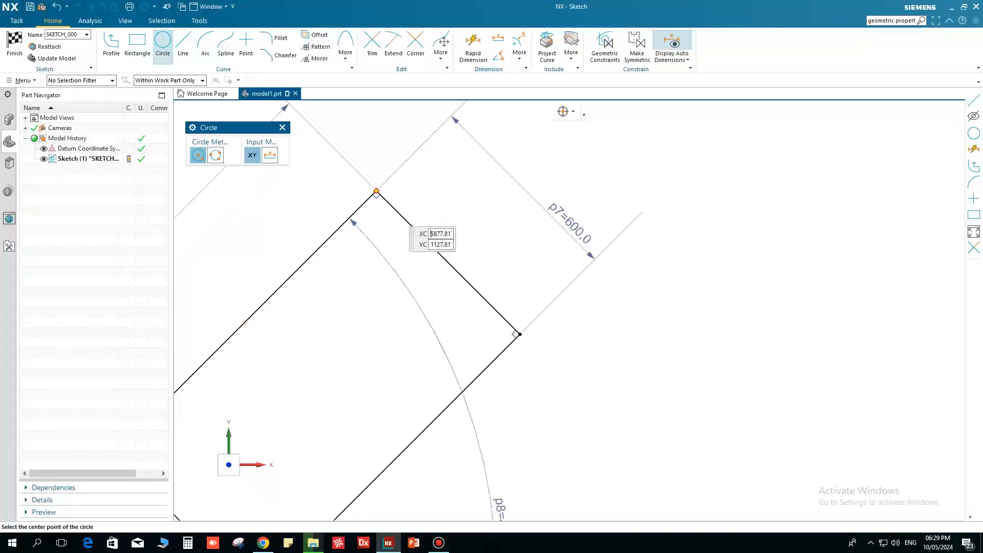
pyautogui.click(376, 191)
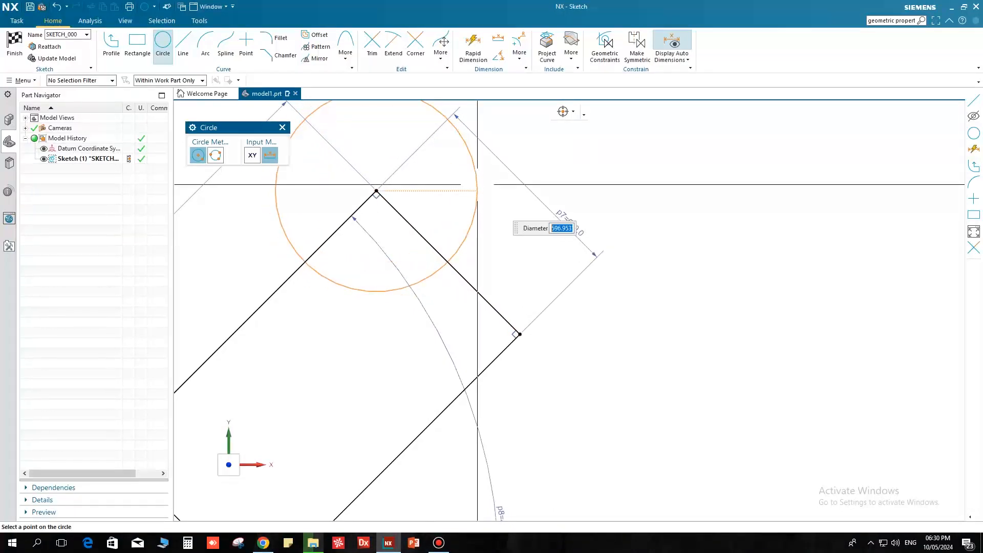
pyautogui.write('500')
pyautogui.press('Return')
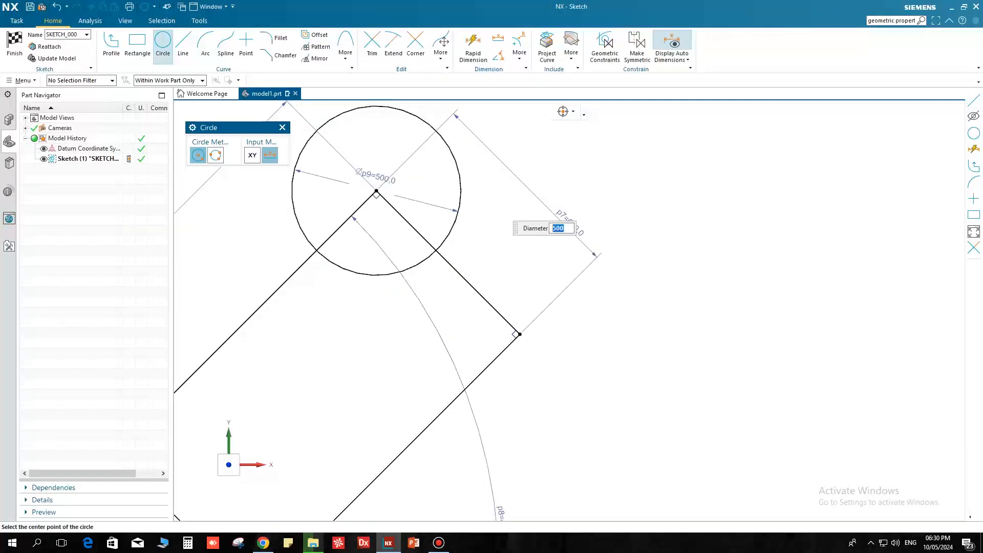
# Place five more 500 mm diameter circles right of the rotated rectangle: two above, two in the middle and one below
pyautogui.scroll(-1, 353, 284)
pyautogui.scroll(-3, 351, 285)
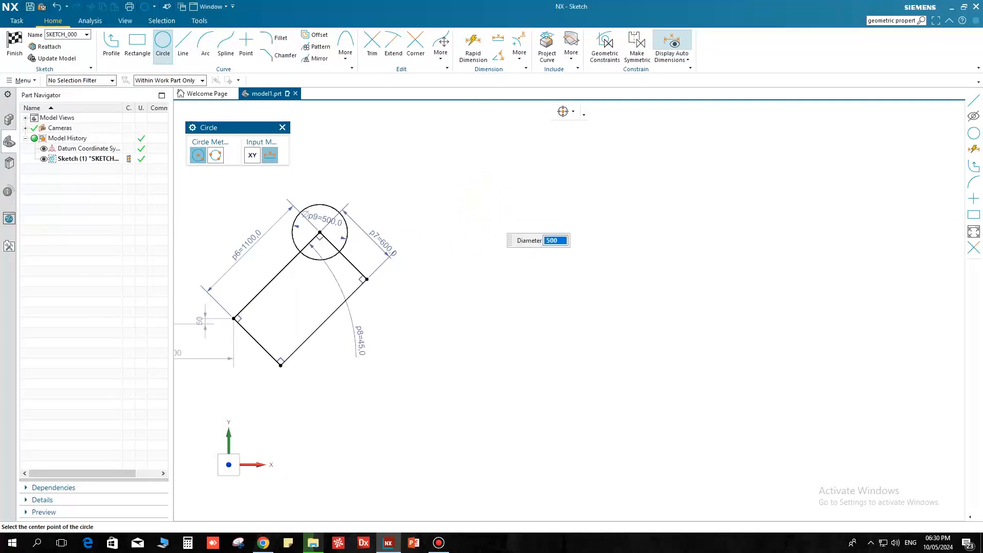
pyautogui.click(470, 197)
pyautogui.click(628, 197)
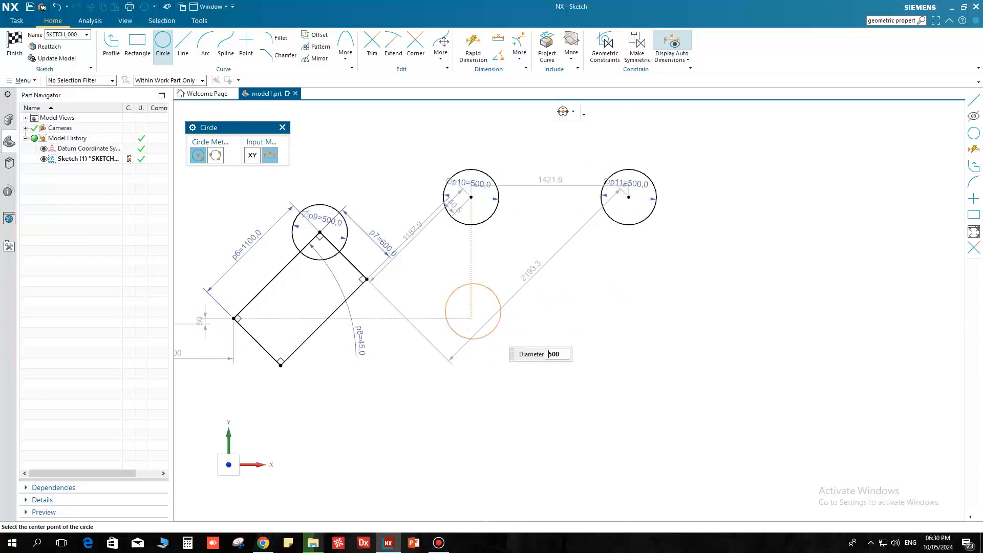
pyautogui.click(471, 298)
pyautogui.click(629, 307)
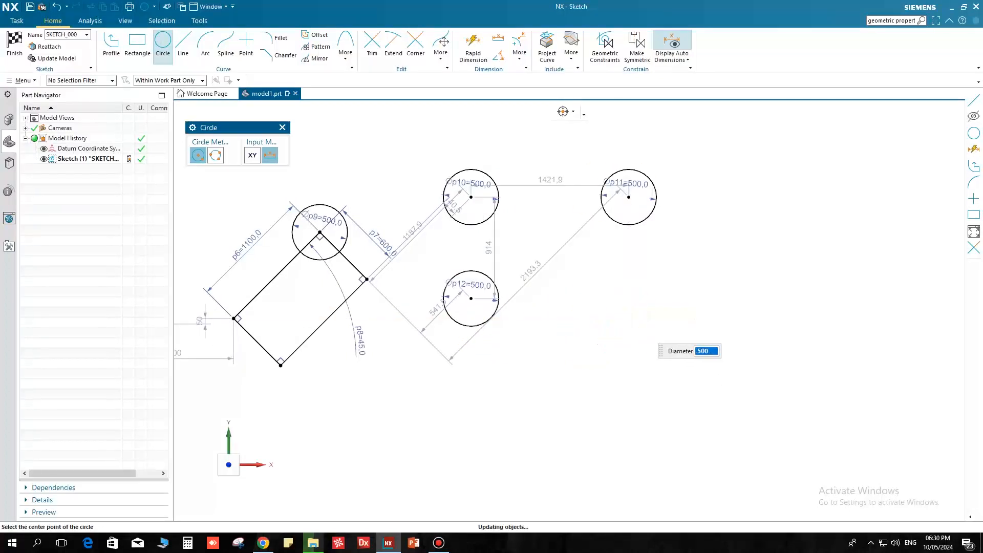
pyautogui.click(550, 395)
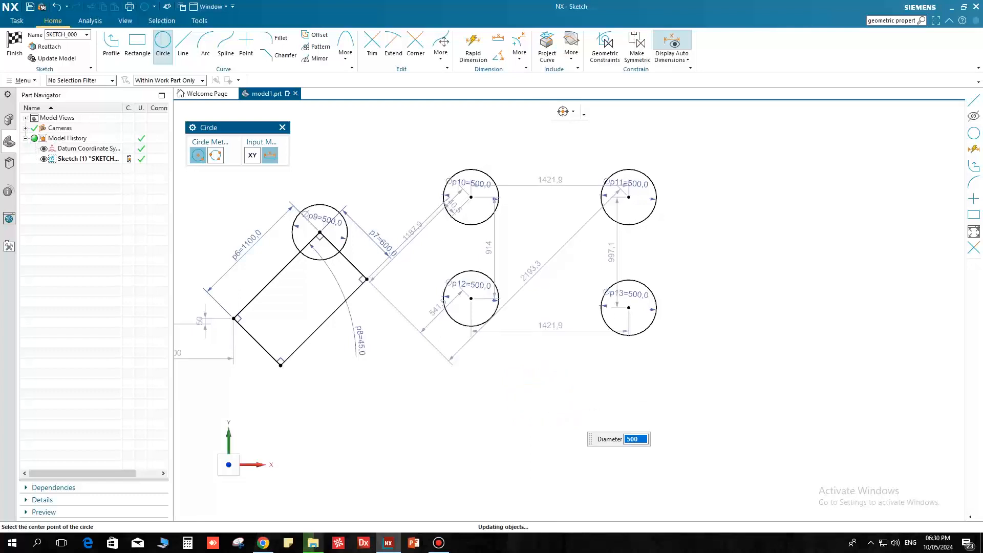
pyautogui.press('Escape')
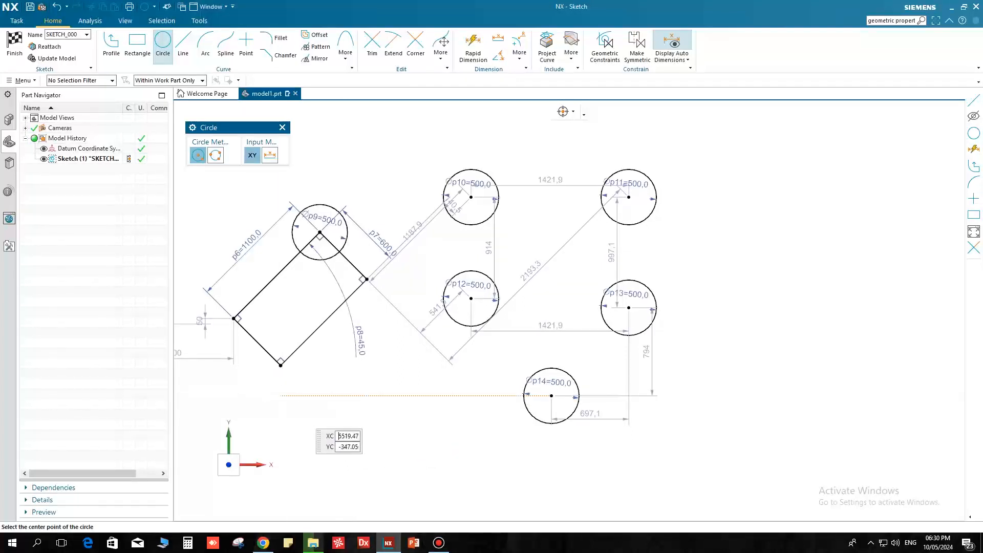
# Draw a circle centred on the rotated rectangle's bottom corner and passing through the midpoint of its lower-right edge
pyautogui.click(281, 365)
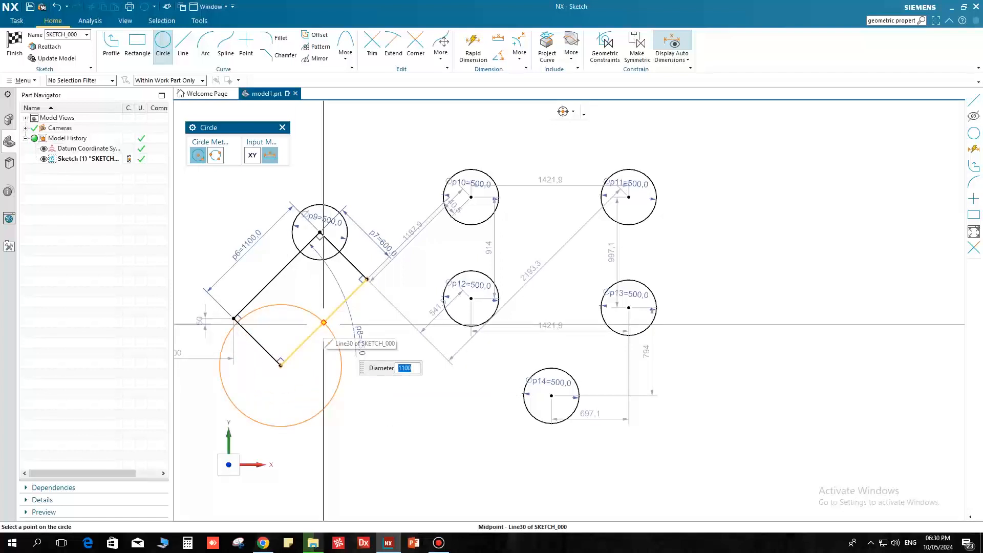
pyautogui.click(323, 322)
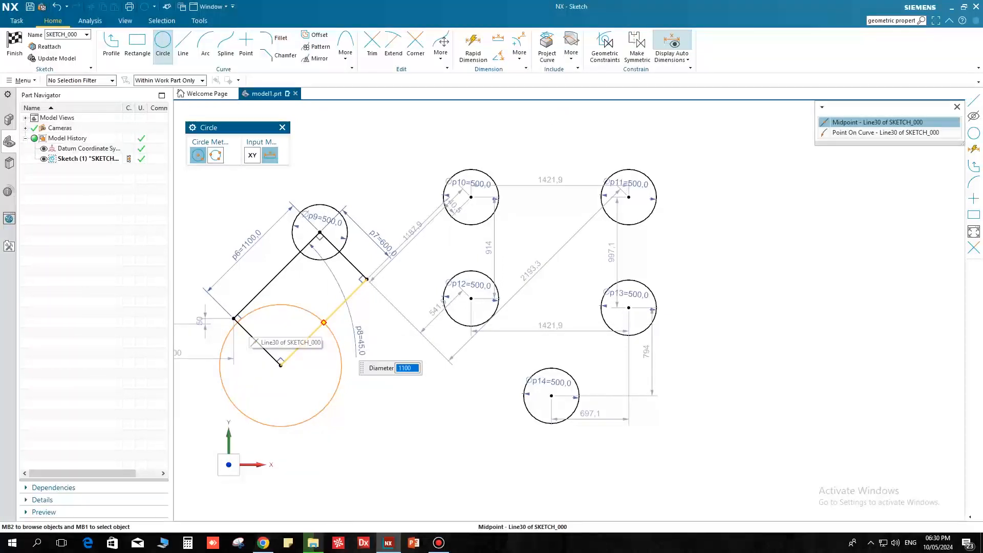
pyautogui.click(885, 132)
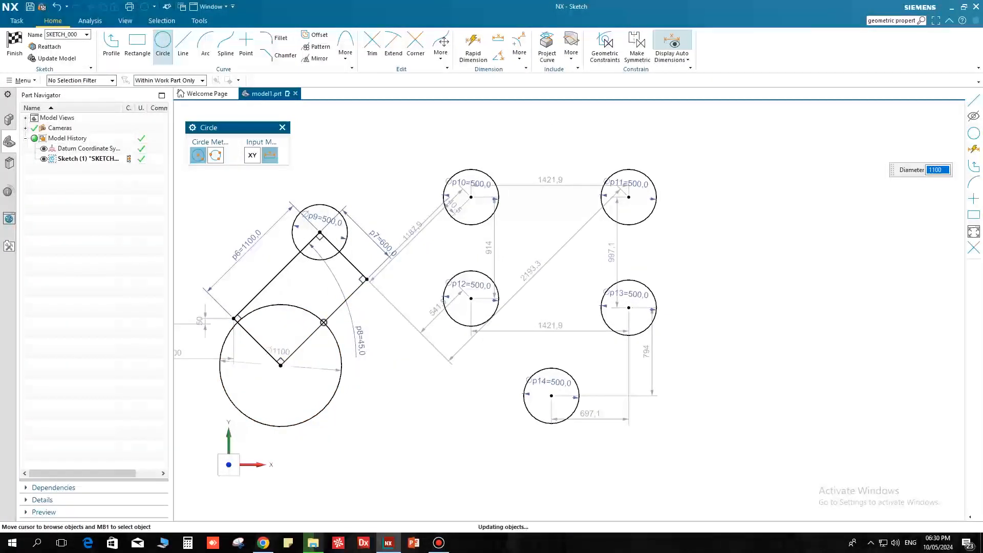
# Draw a three-point circle about 950 mm in diameter in the empty area to the right of the 500 mm circles
pyautogui.scroll(3, 303, 338)
pyautogui.scroll(-2, 337, 321)
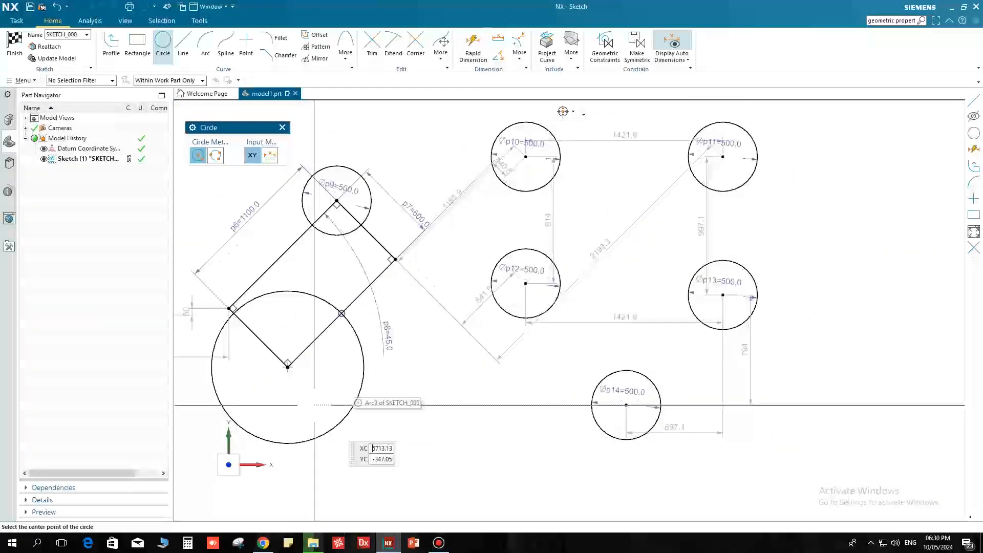
pyautogui.scroll(-3, 253, 337)
pyautogui.scroll(3, 287, 327)
pyautogui.scroll(-2, 281, 306)
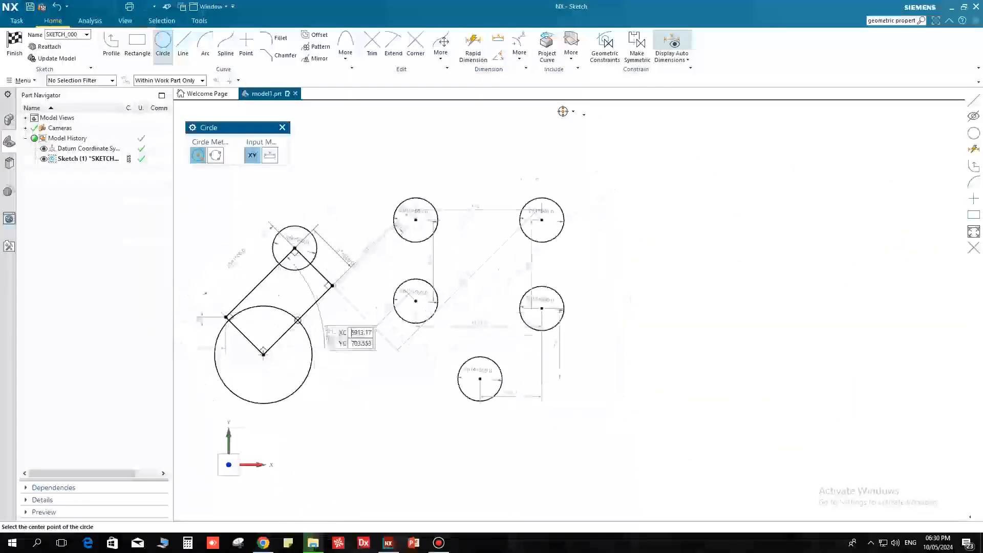
pyautogui.click(216, 155)
pyautogui.scroll(-4, 296, 192)
pyautogui.scroll(5, 303, 194)
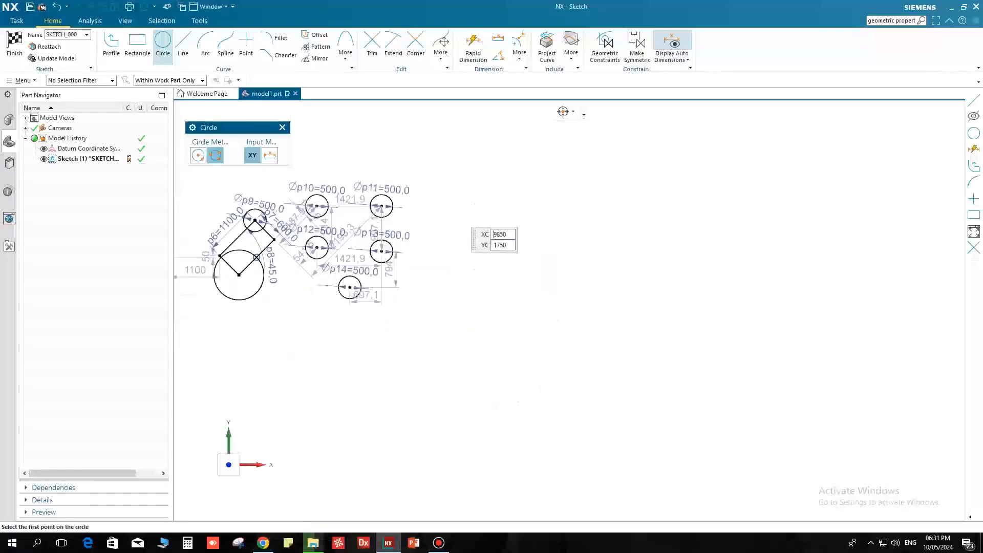
pyautogui.click(488, 188)
pyautogui.click(591, 177)
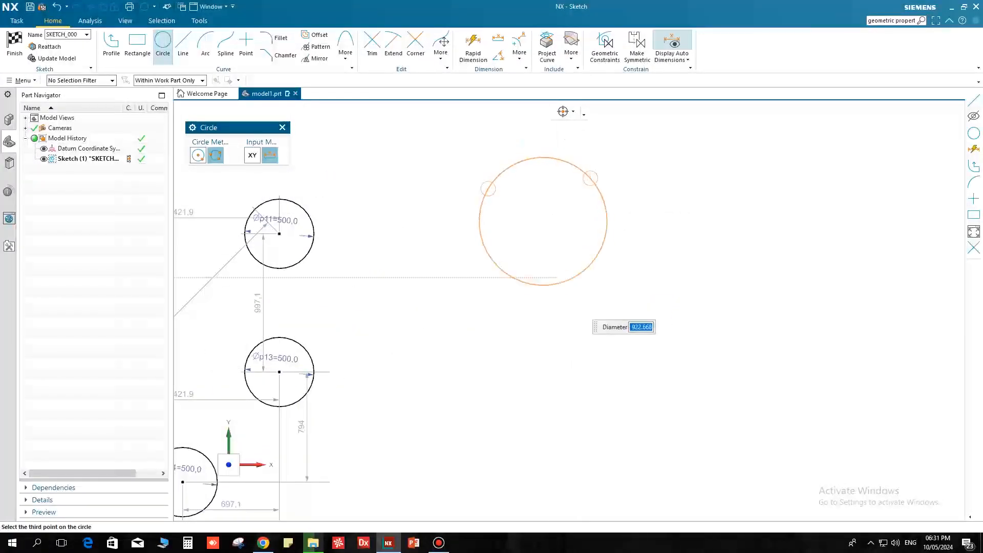
pyautogui.click(547, 290)
# Draw a three-point circle about 1088 mm in diameter through points on the rotated rectangle's top-corner circle and the two nearest free-standing 500 mm circles
pyautogui.scroll(-7, 598, 275)
pyautogui.scroll(5, 534, 255)
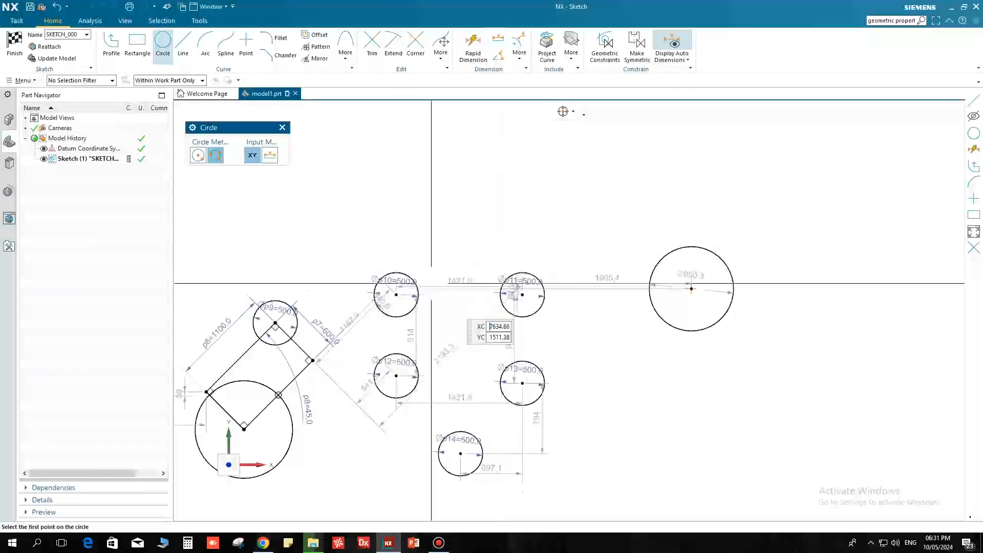
pyautogui.scroll(4, 432, 255)
pyautogui.scroll(-5, 432, 256)
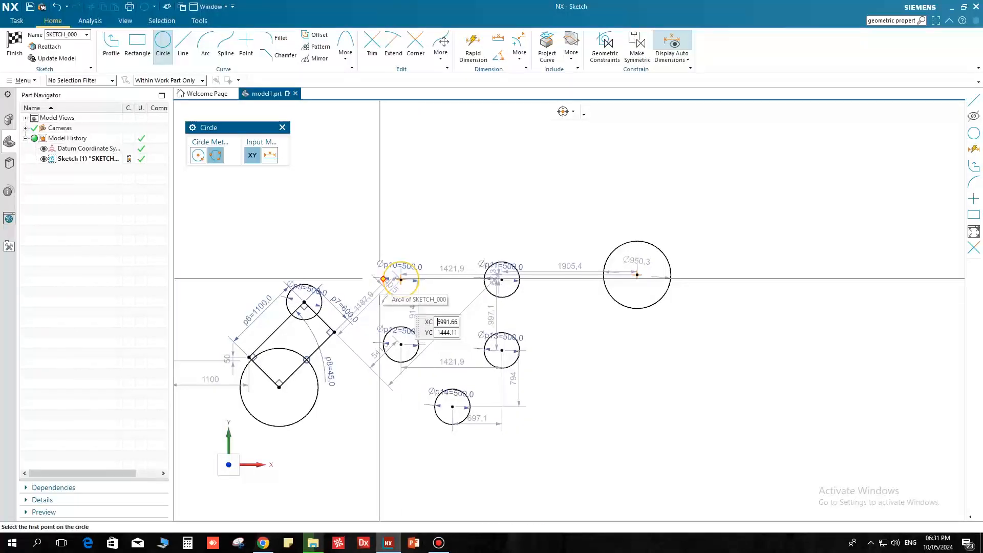
pyautogui.click(383, 279)
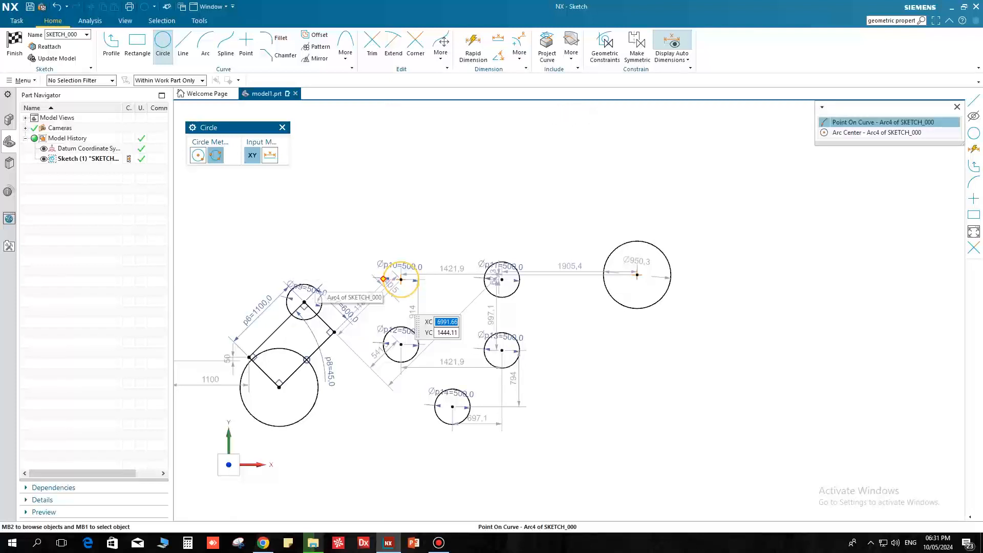
pyautogui.click(882, 122)
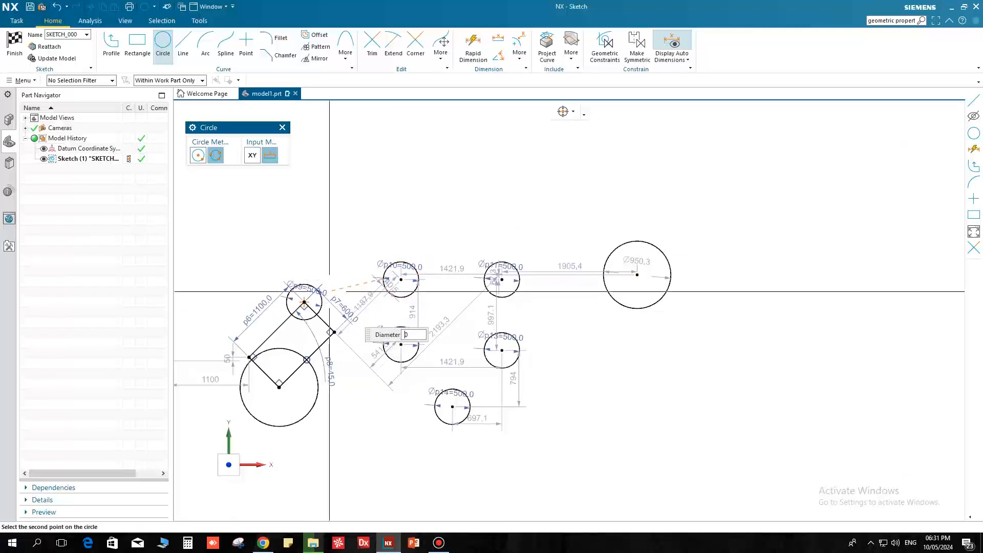
pyautogui.click(320, 301)
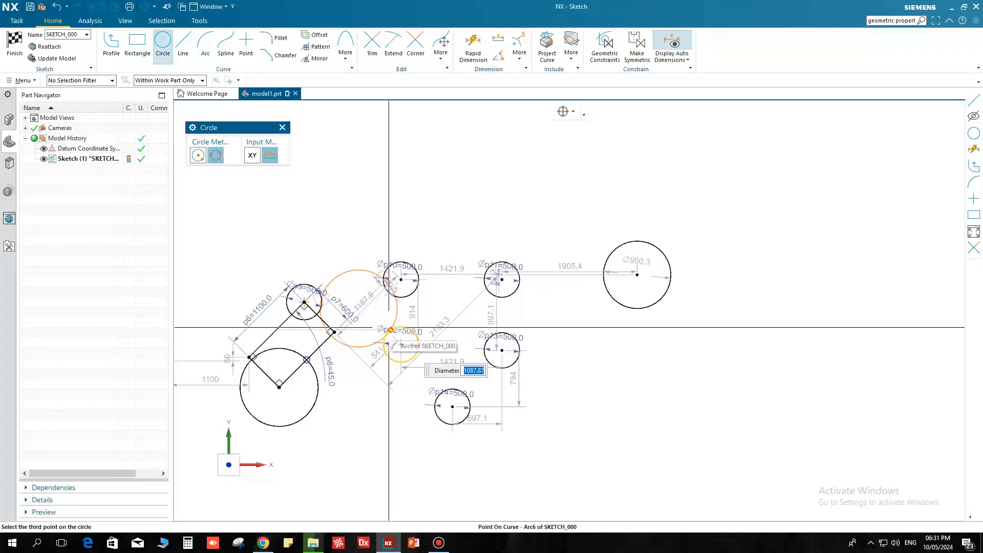
pyautogui.click(394, 339)
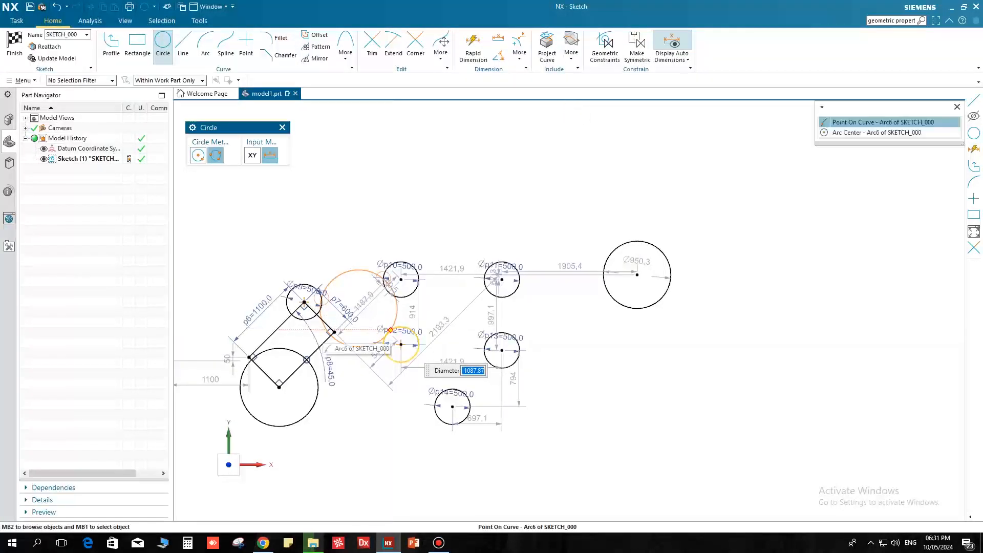
pyautogui.click(881, 121)
pyautogui.scroll(5, 371, 317)
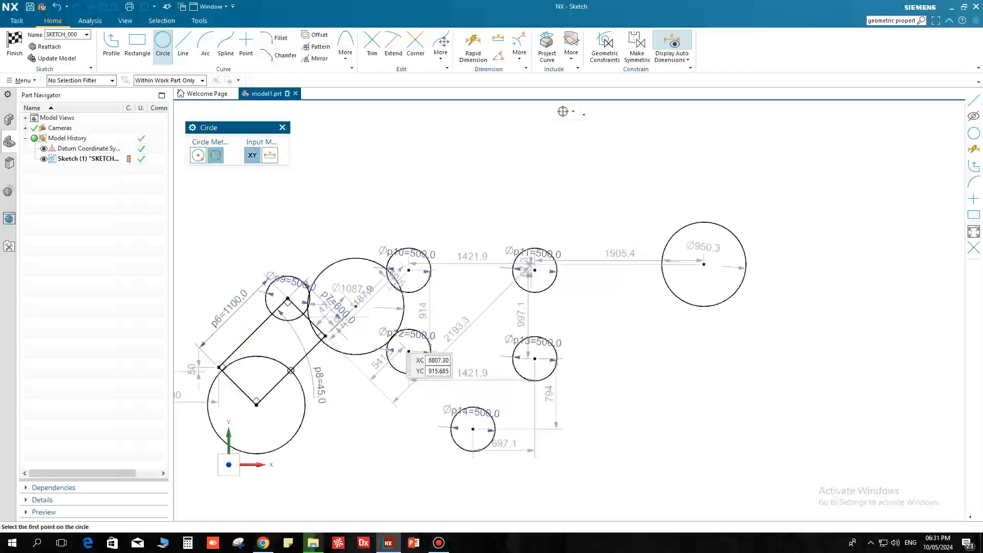
pyautogui.scroll(-2, 368, 272)
pyautogui.scroll(3, 356, 274)
pyautogui.scroll(-1, 320, 258)
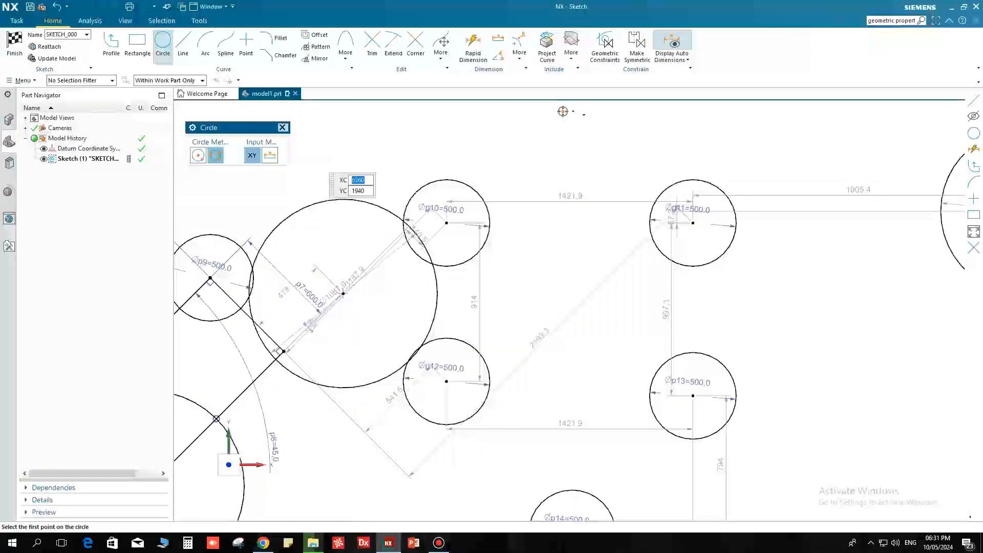
pyautogui.press('Escape')
# Make the new three-point circle tangent to the upper of the two 500 mm circles on its right
pyautogui.scroll(-2, 373, 165)
pyautogui.scroll(3, 380, 178)
pyautogui.click(388, 208)
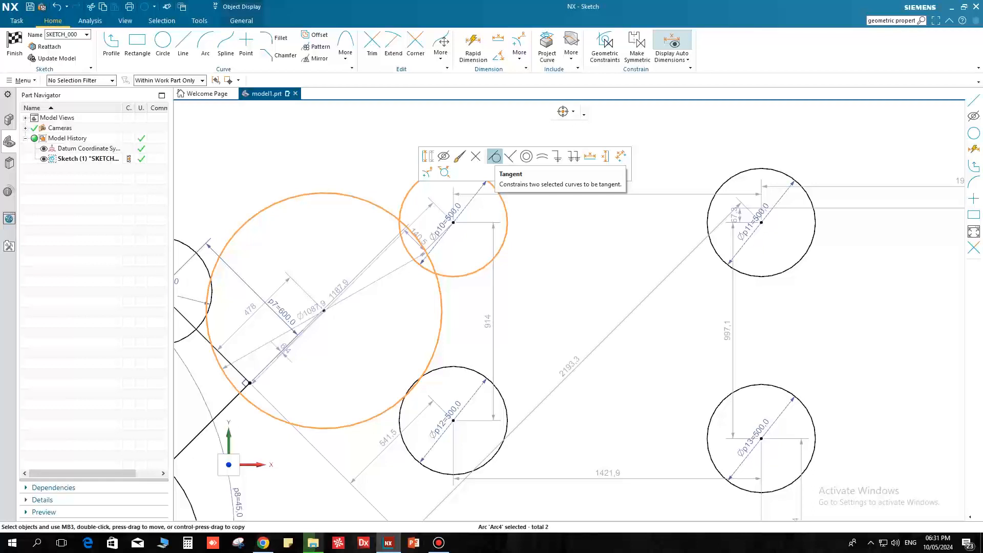
pyautogui.click(494, 157)
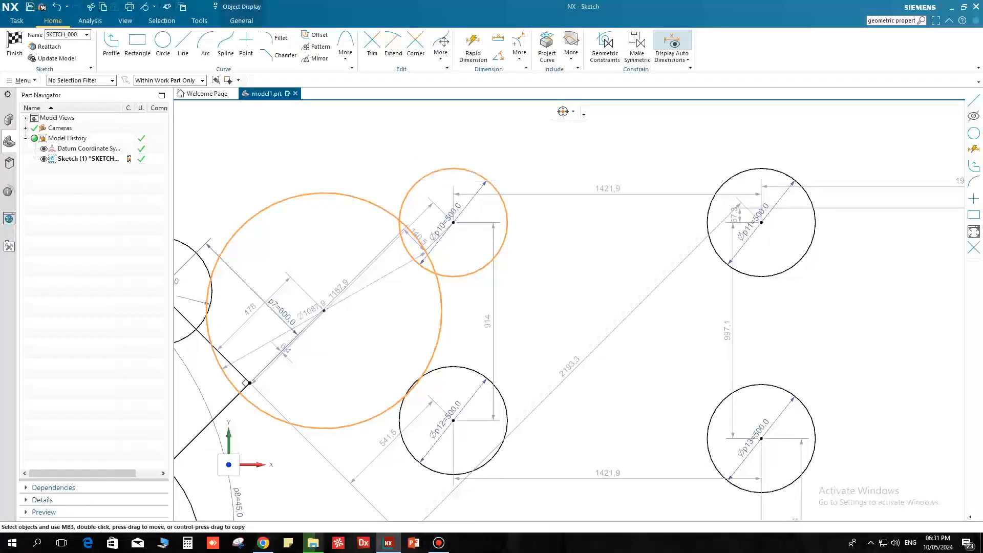
# Make the three-point circle tangent to the 500 mm circle centred on the rotated rectangle's top corner
pyautogui.scroll(-3, 438, 204)
pyautogui.scroll(2, 438, 204)
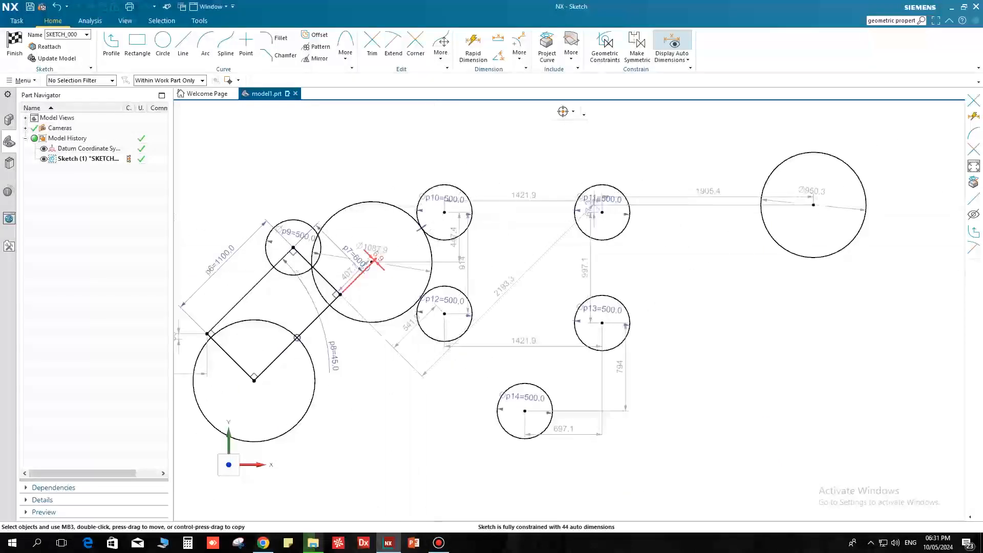
pyautogui.click(287, 275)
pyautogui.click(299, 283)
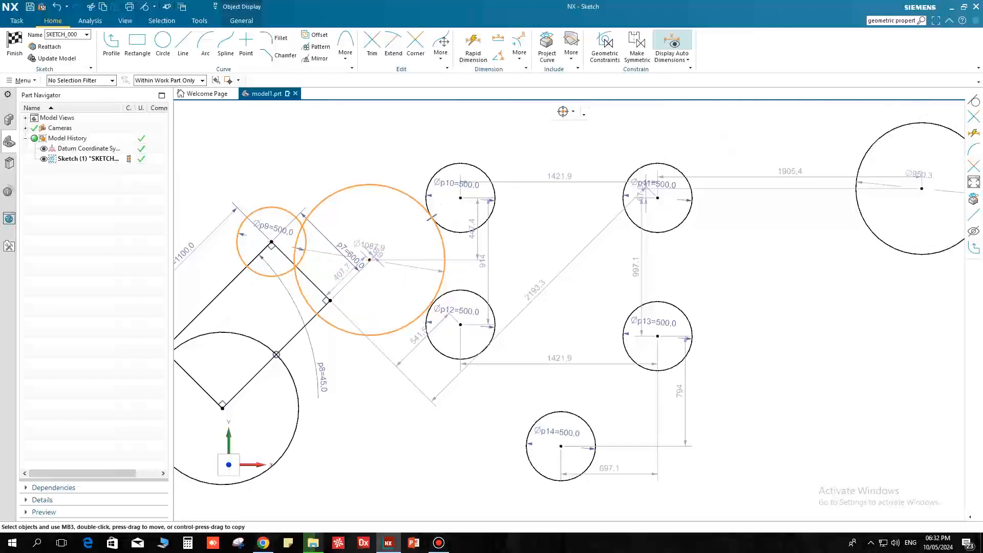
pyautogui.click(357, 313)
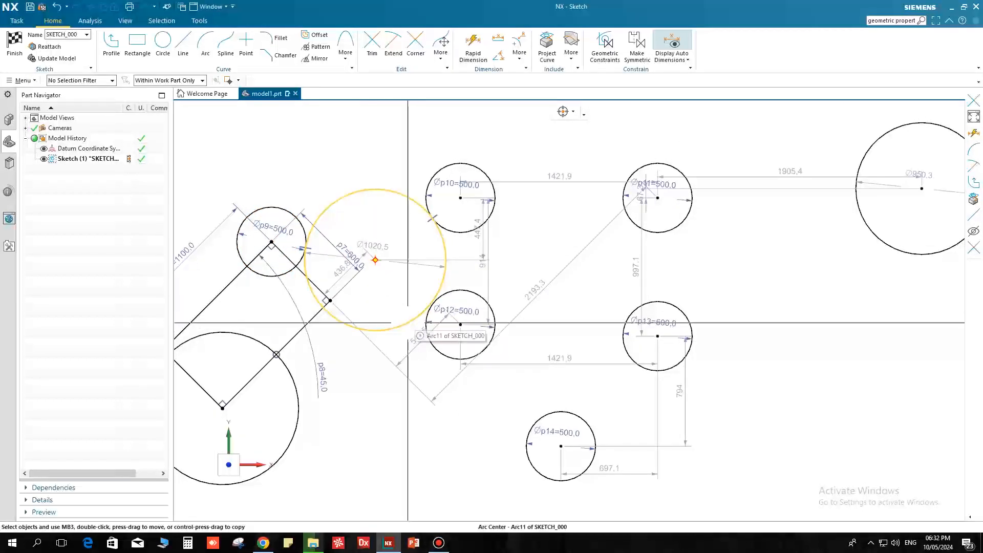
# Make the three-point circle tangent to the lower of the two 500 mm circles on its right
pyautogui.click(441, 286)
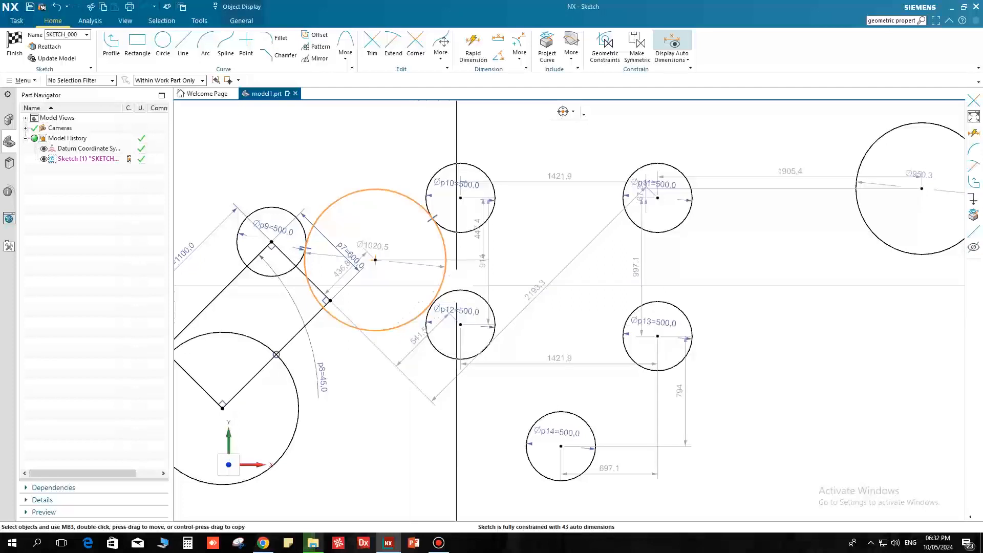
pyautogui.click(466, 287)
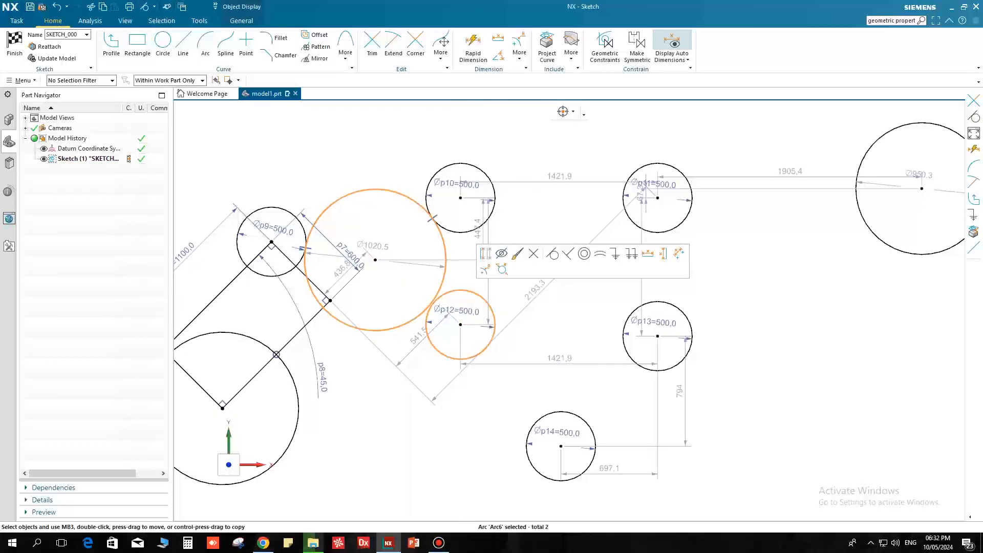
pyautogui.click(552, 254)
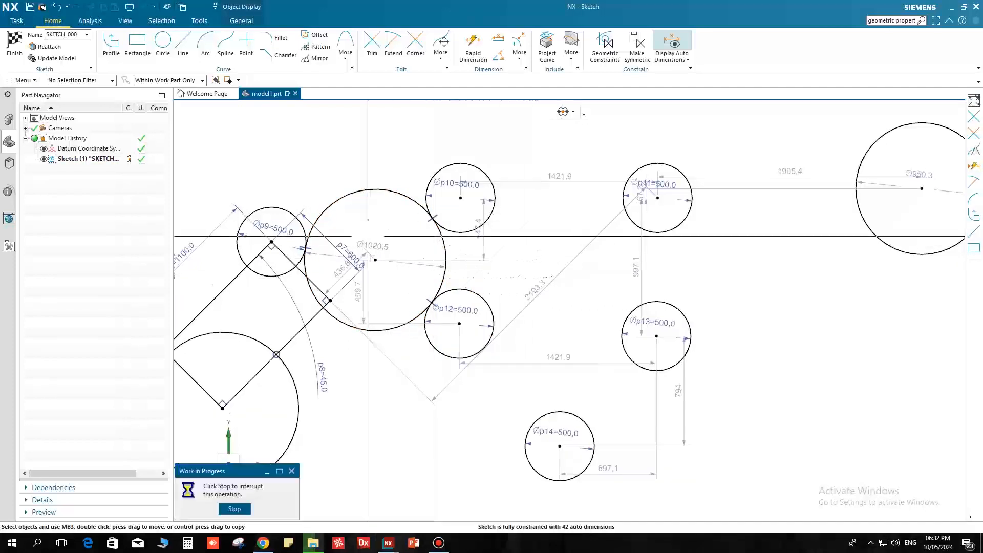
pyautogui.scroll(-3, 367, 235)
pyautogui.scroll(-1, 368, 251)
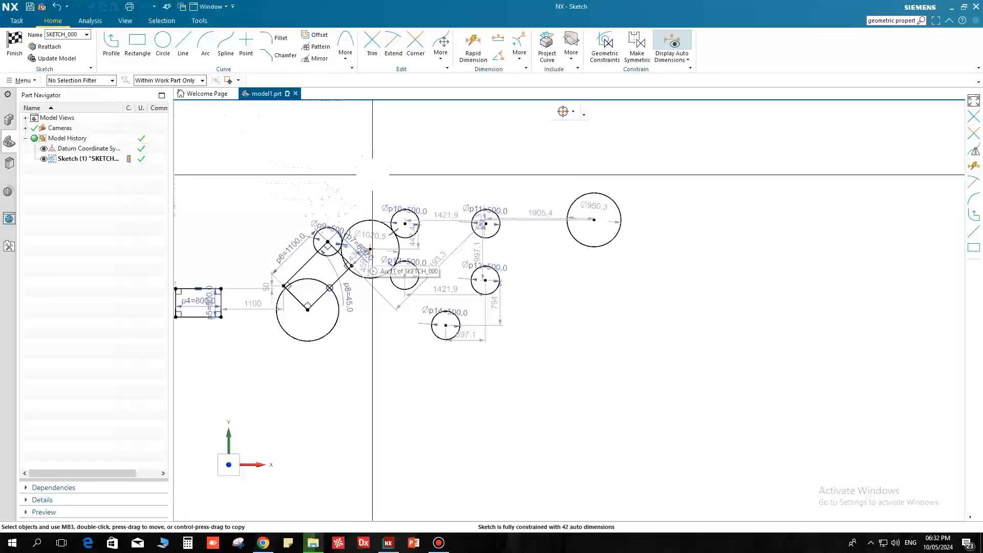